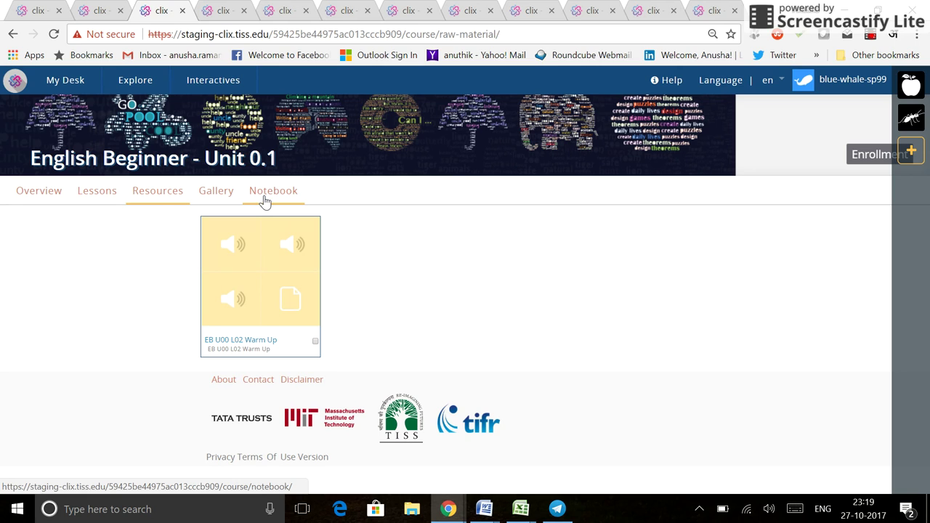
# Look through the files in the EB U00 L02 Warm Up resource and open its feedback editor.
pyautogui.click(159, 200)
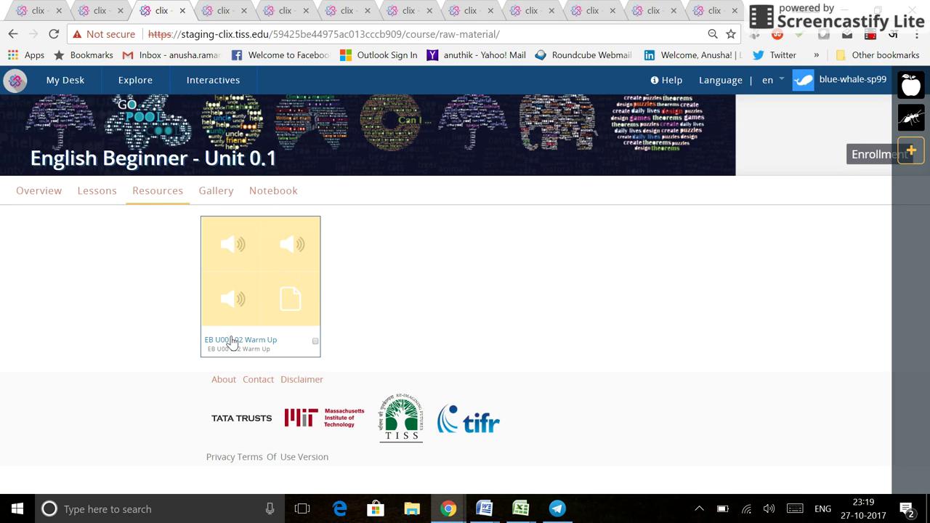
pyautogui.click(232, 341)
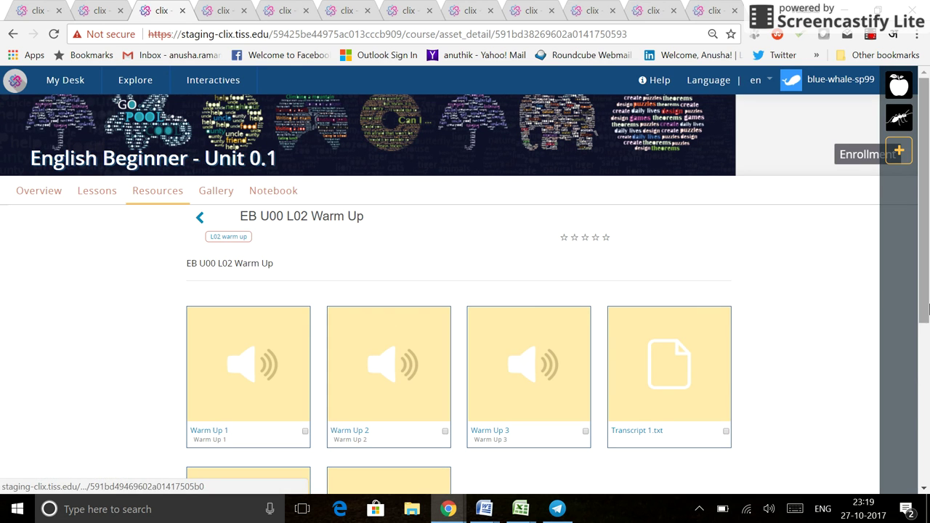
pyautogui.moveTo(925, 304); pyautogui.dragTo(926, 469)
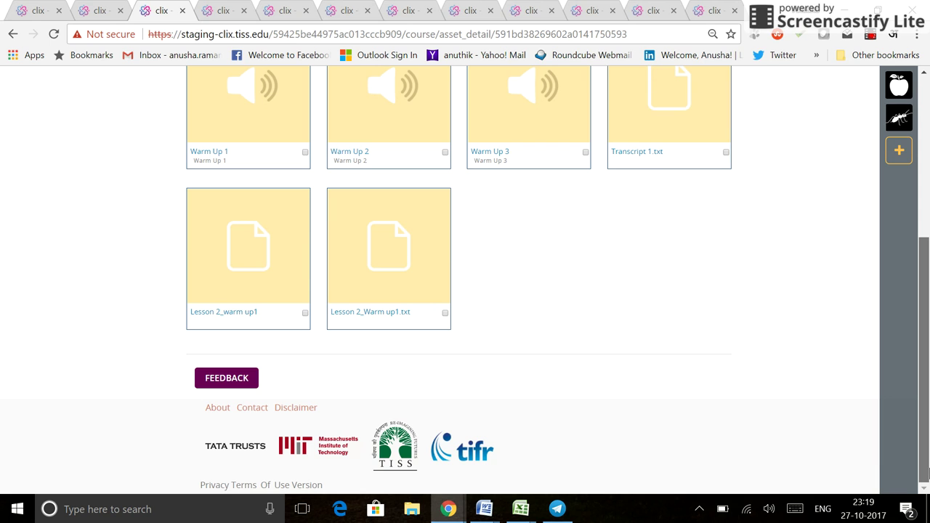
pyautogui.click(226, 378)
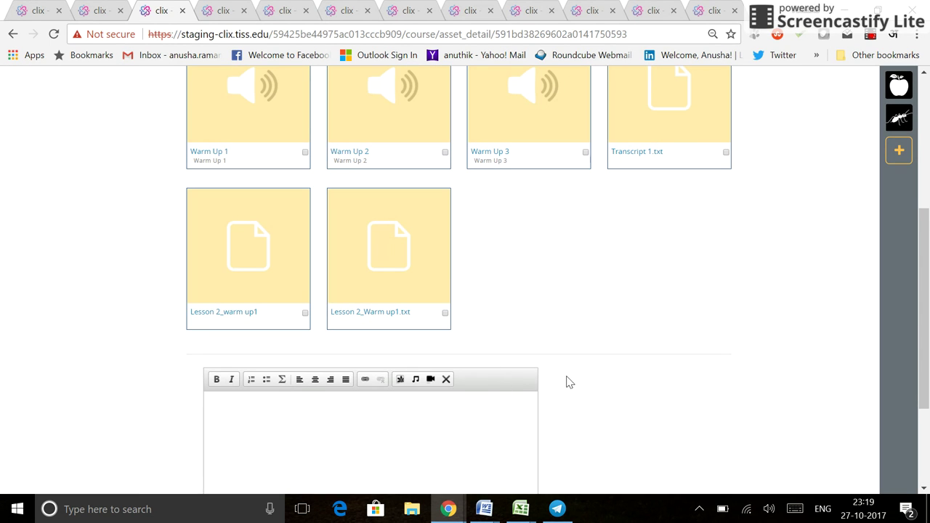
pyautogui.moveTo(924, 314); pyautogui.dragTo(924, 157)
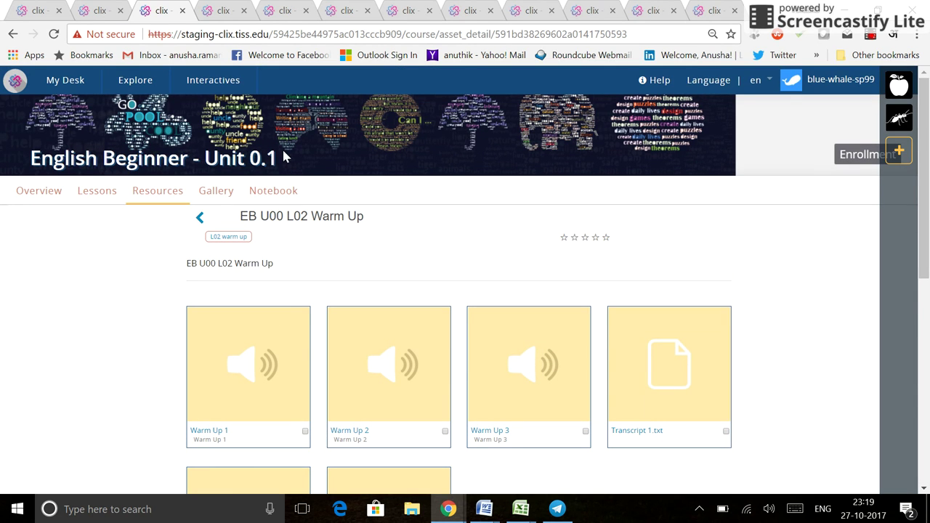
# Go to the unit's Gallery and open the form for adding a new folder.
pyautogui.click(223, 196)
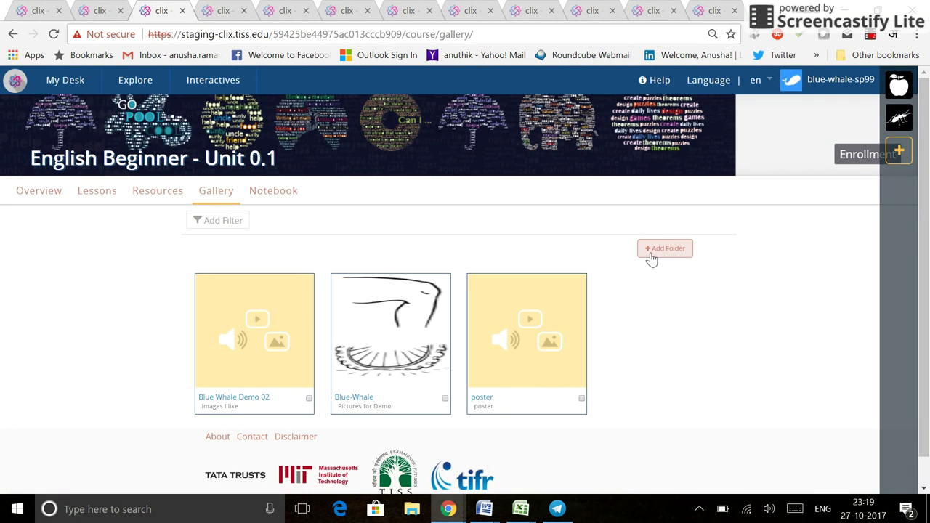
pyautogui.scroll(5, 689, 328)
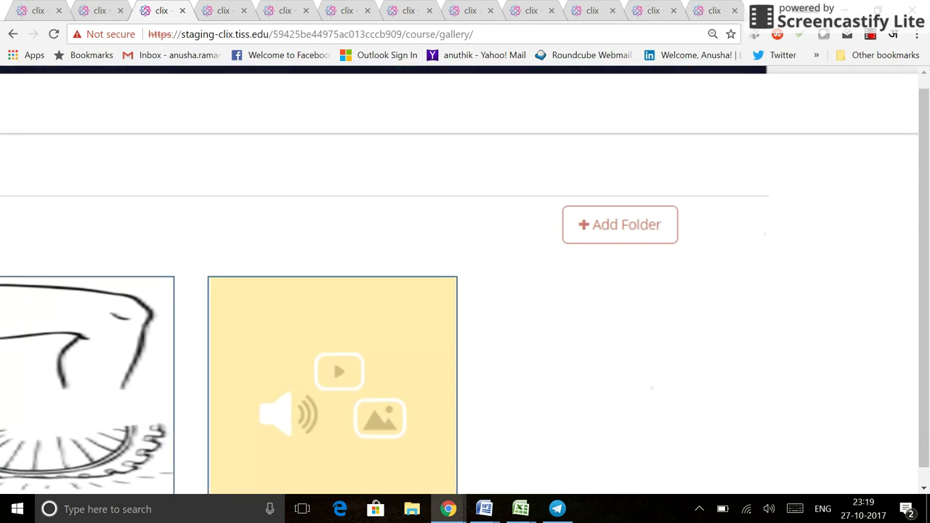
pyautogui.scroll(4, 465, 283)
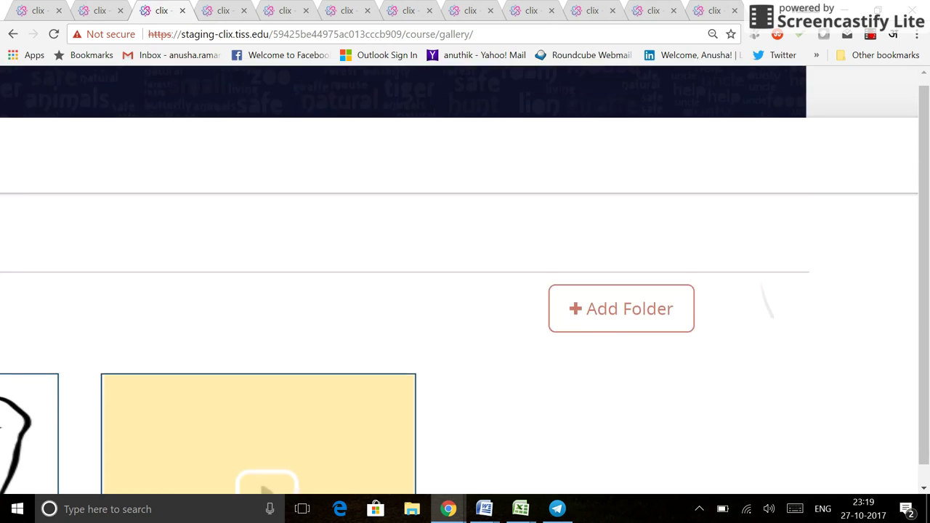
pyautogui.hscroll(-6, 465, 283)
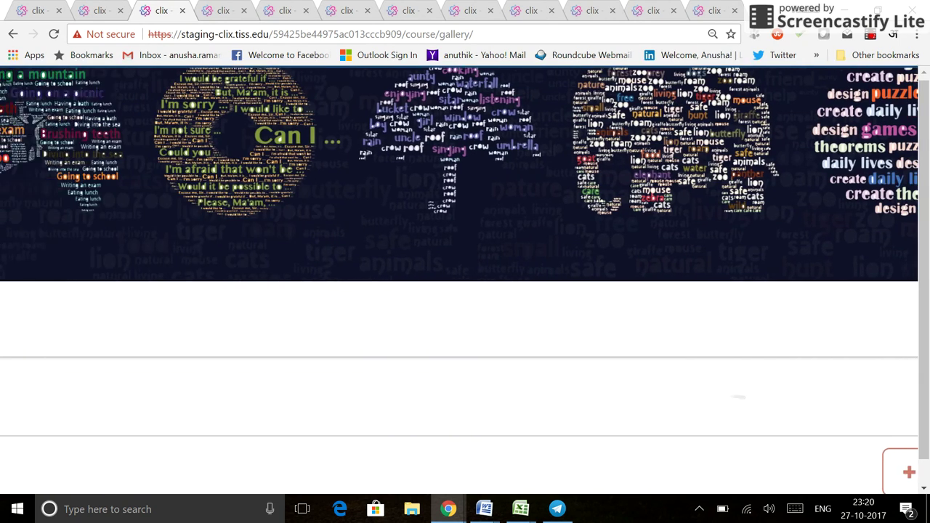
pyautogui.hscroll(4, 465, 283)
pyautogui.scroll(-3, 465, 284)
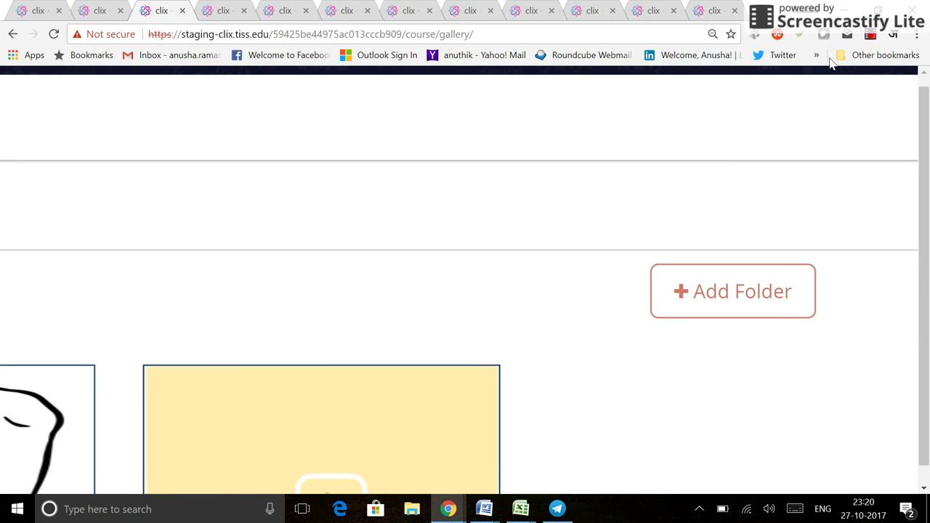
pyautogui.click(710, 304)
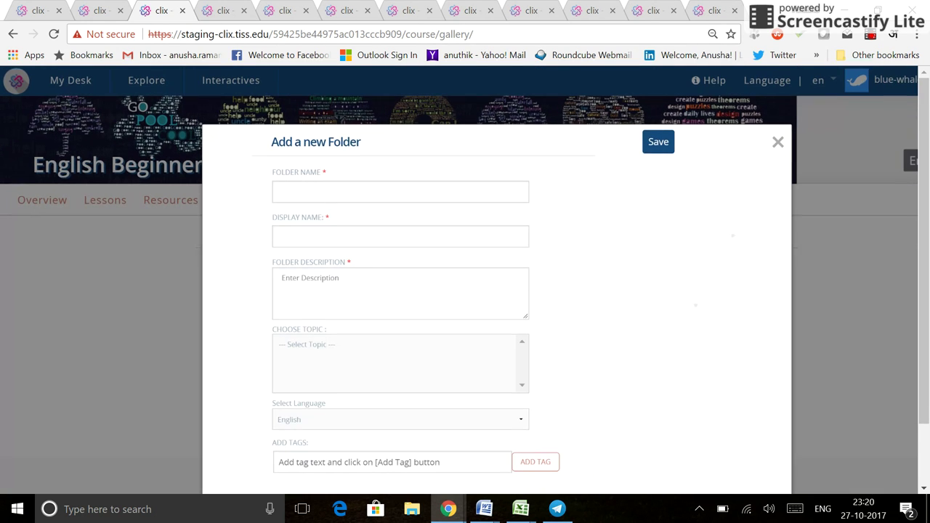
# Enter Black-Ant as both the folder name and the display name of the new folder.
pyautogui.scroll(5, 625, 283)
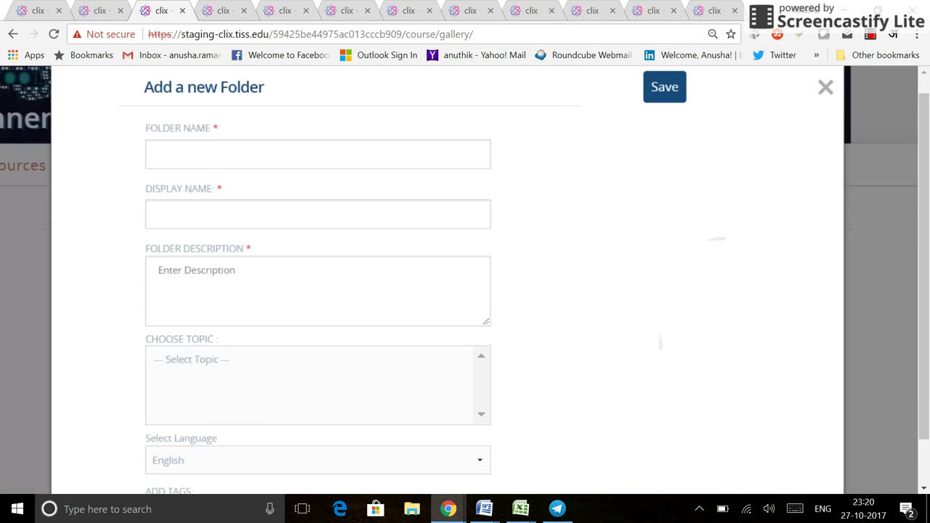
pyautogui.hscroll(-4, 465, 277)
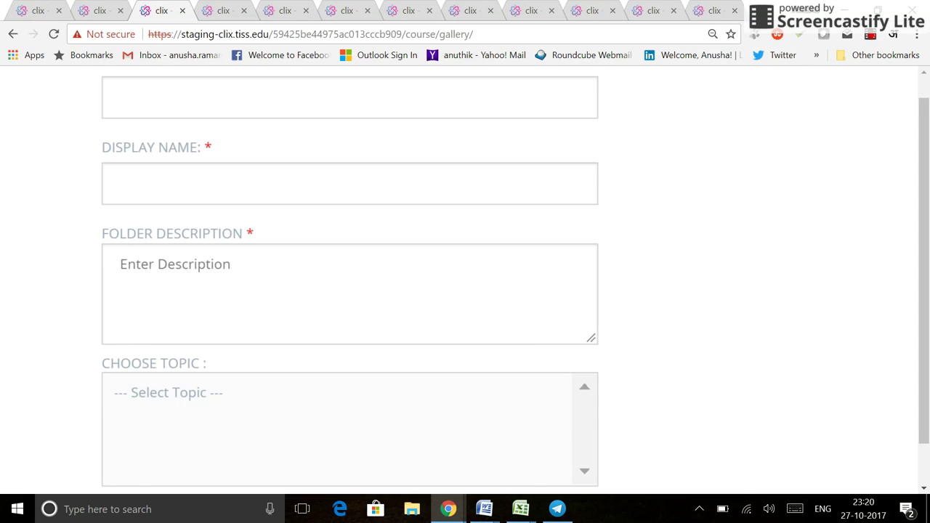
pyautogui.scroll(3, 465, 276)
pyautogui.click(234, 203)
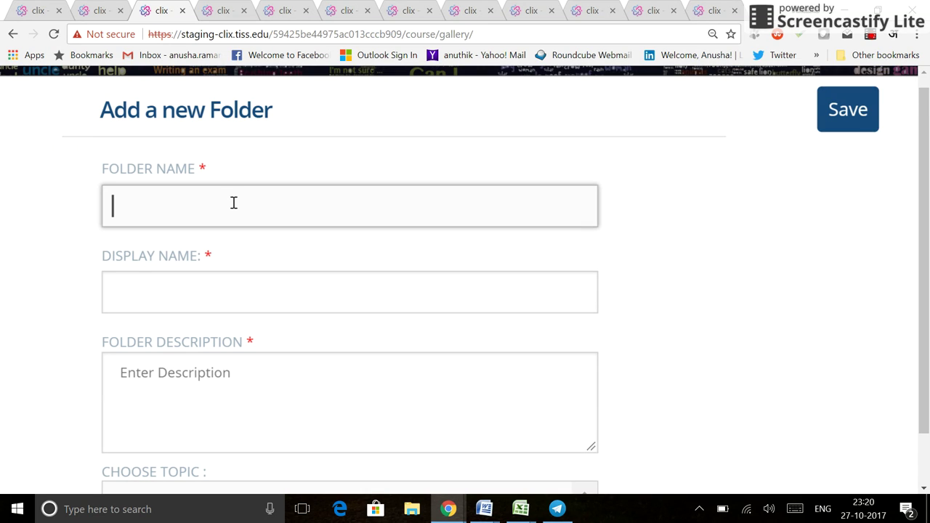
pyautogui.write('Black-Ant')
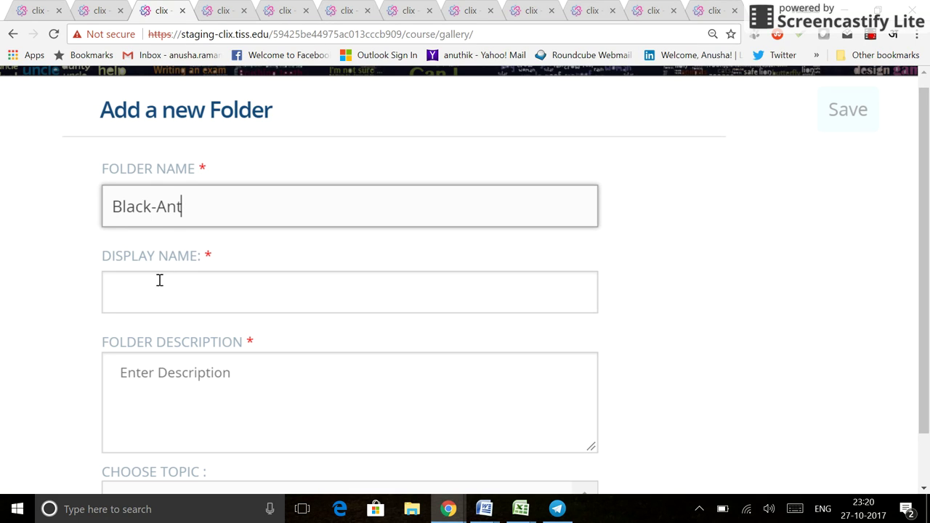
pyautogui.click(147, 286)
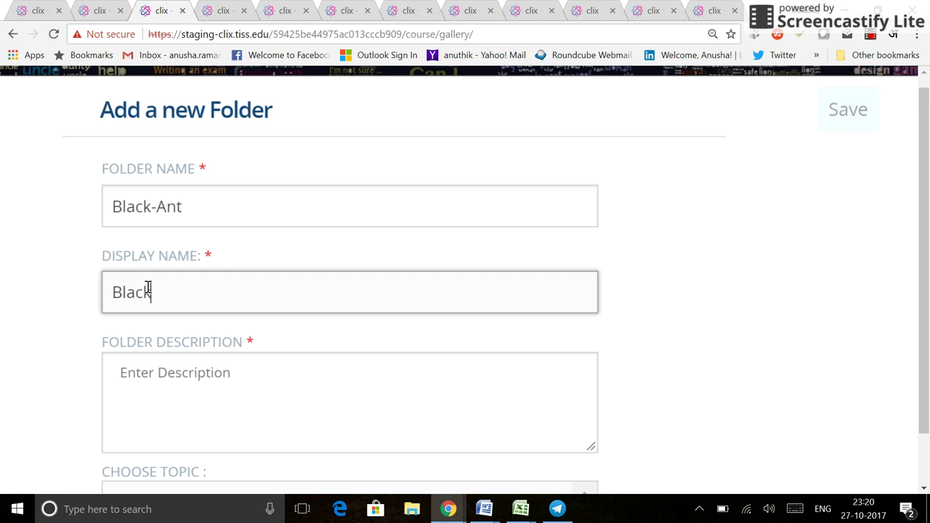
pyautogui.rightClick(146, 287)
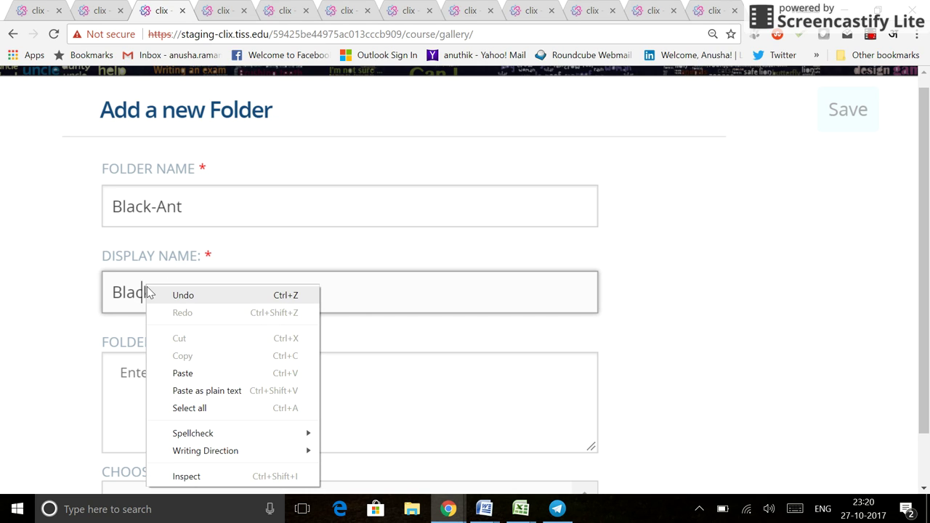
pyautogui.click(353, 298)
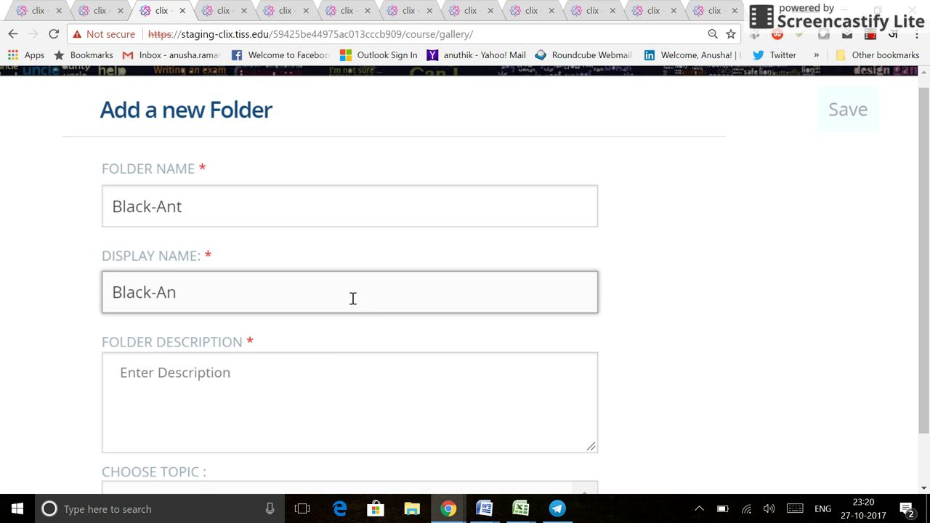
# Enter "Images Black-Ant has made" as the new folder's description.
pyautogui.click(267, 377)
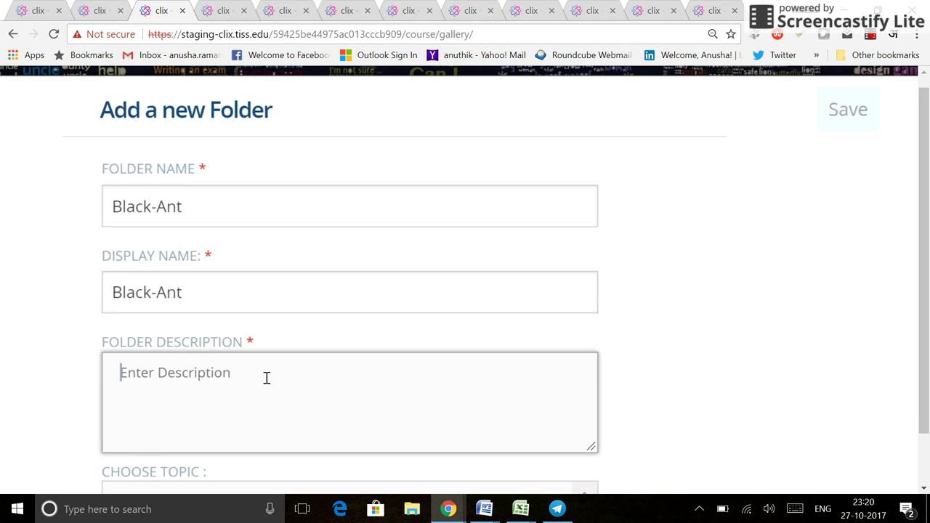
pyautogui.write('Images Black-Ant has made')
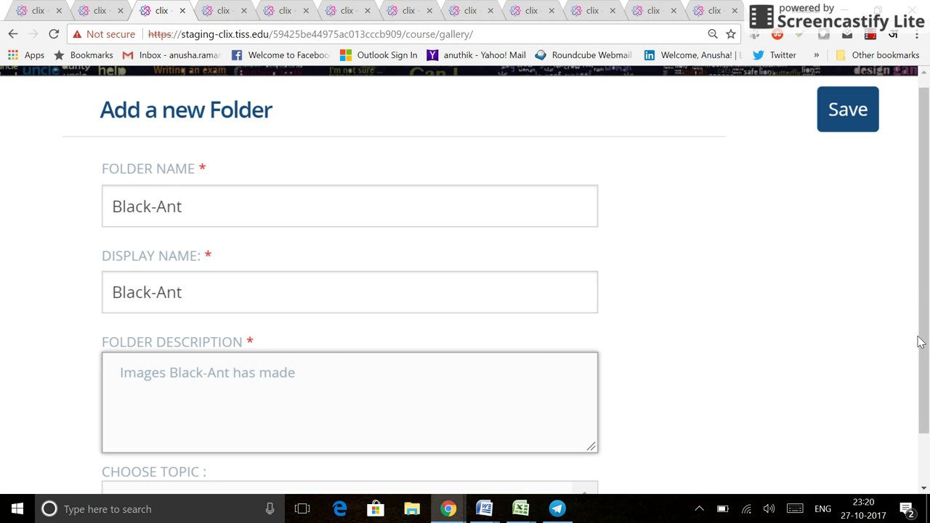
pyautogui.click(920, 204)
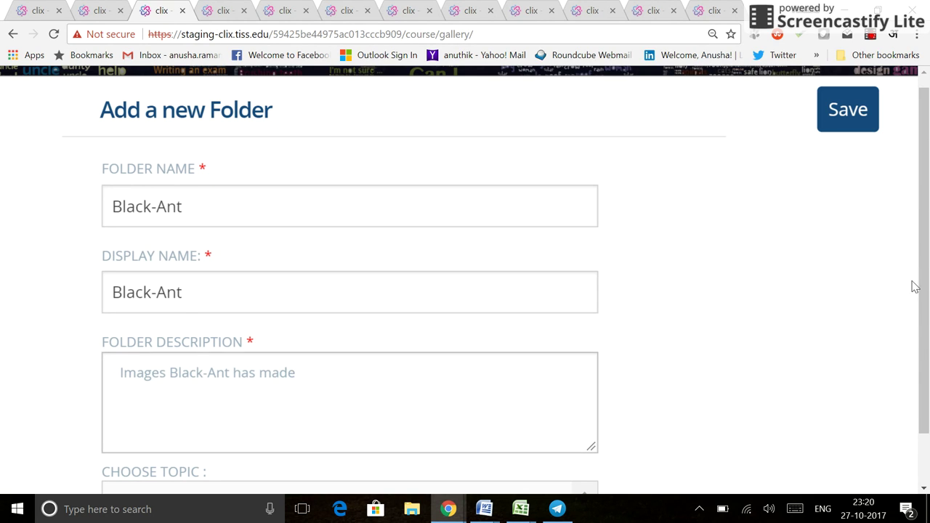
pyautogui.hotkey('ctrl', 'a')
pyautogui.click(755, 301)
pyautogui.hotkey('ctrl', '0')
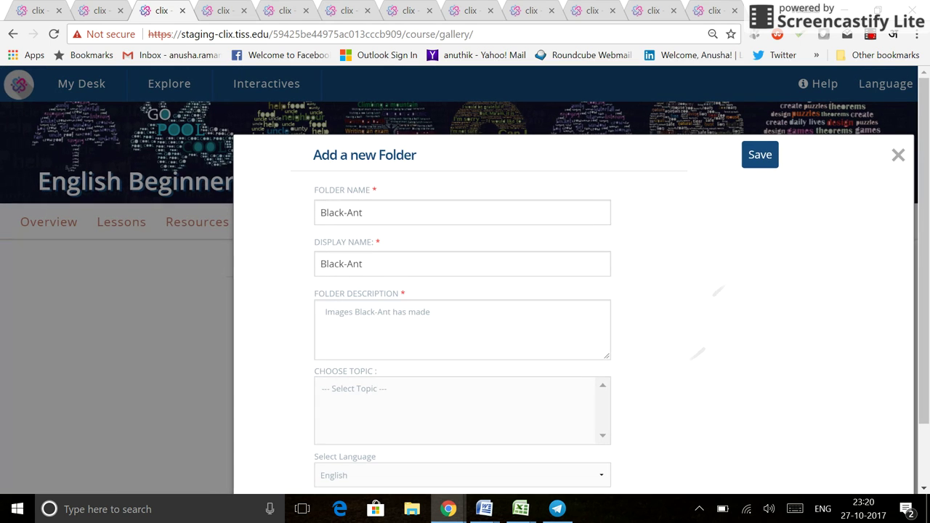
pyautogui.hotkey('ctrl', '-')
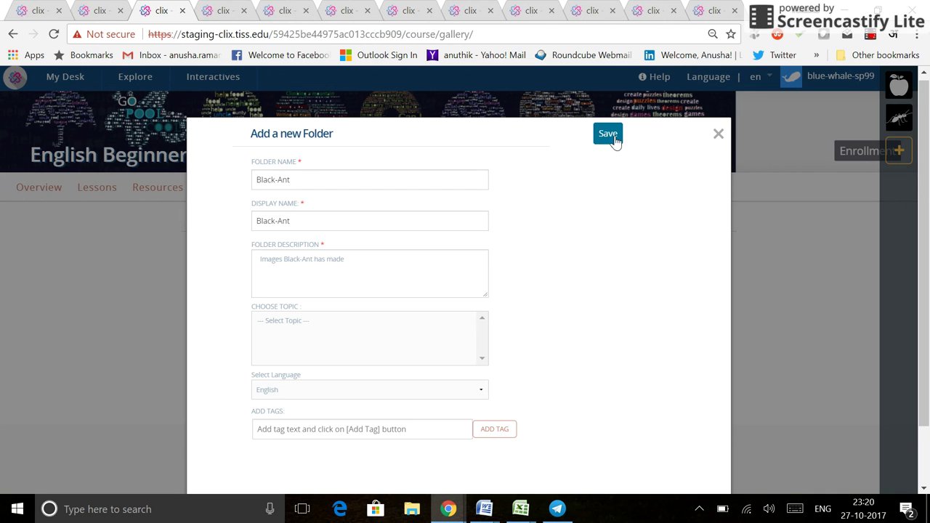
# Save the new Black-Ant folder to the gallery.
pyautogui.scroll(5, 658, 142)
pyautogui.scroll(2, 586, 116)
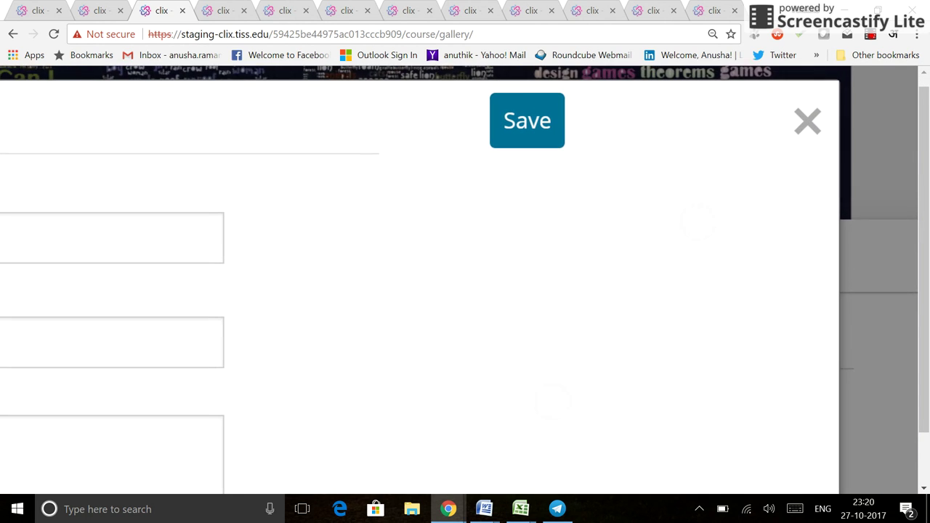
pyautogui.click(535, 128)
pyautogui.scroll(-3, 535, 128)
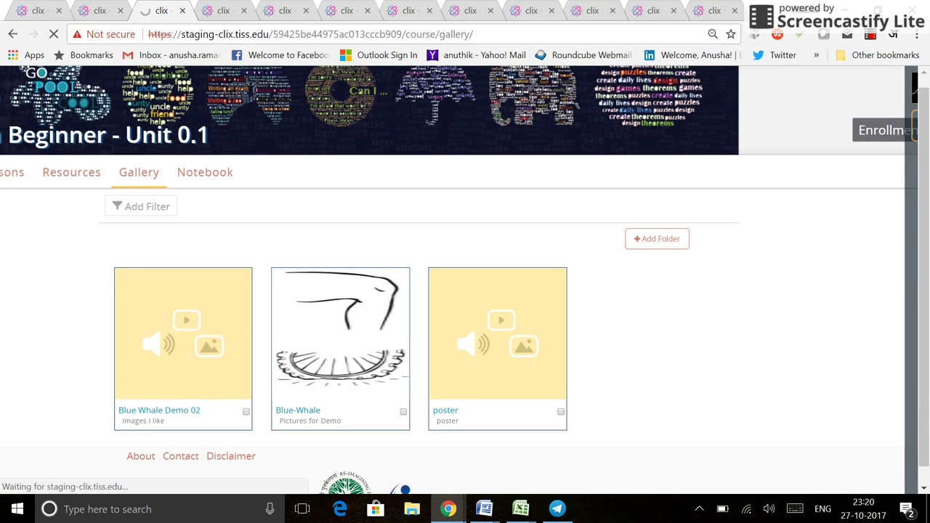
pyautogui.scroll(-1, 634, 278)
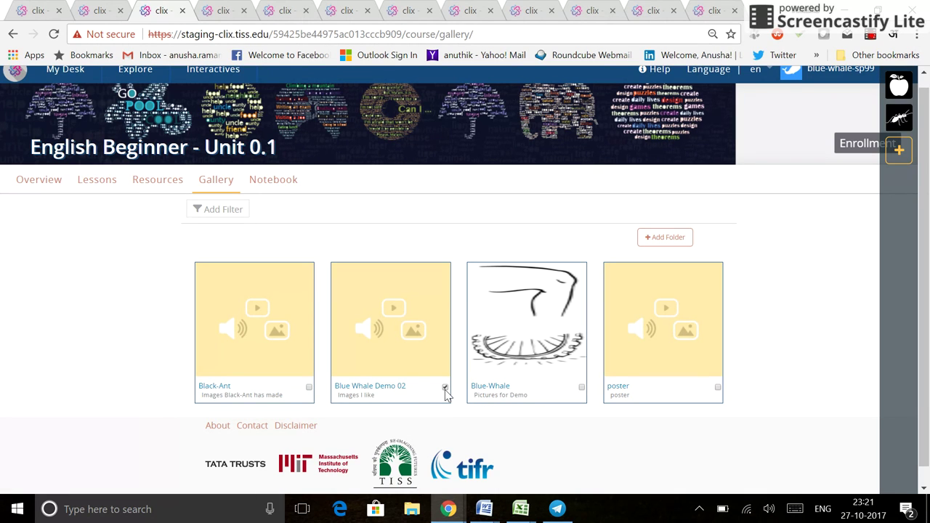
# Open the Black-Ant folder in the gallery and bring up its form for adding a file.
pyautogui.rightClick(412, 385)
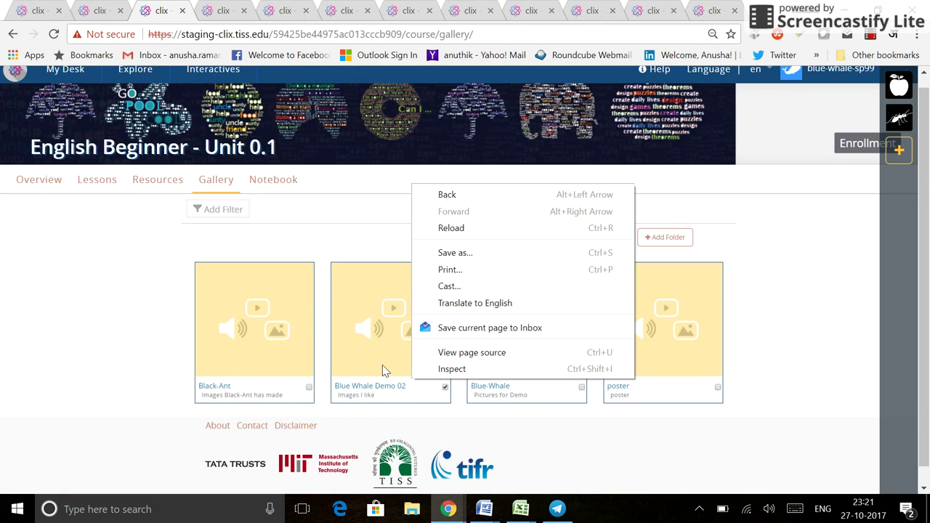
pyautogui.click(383, 365)
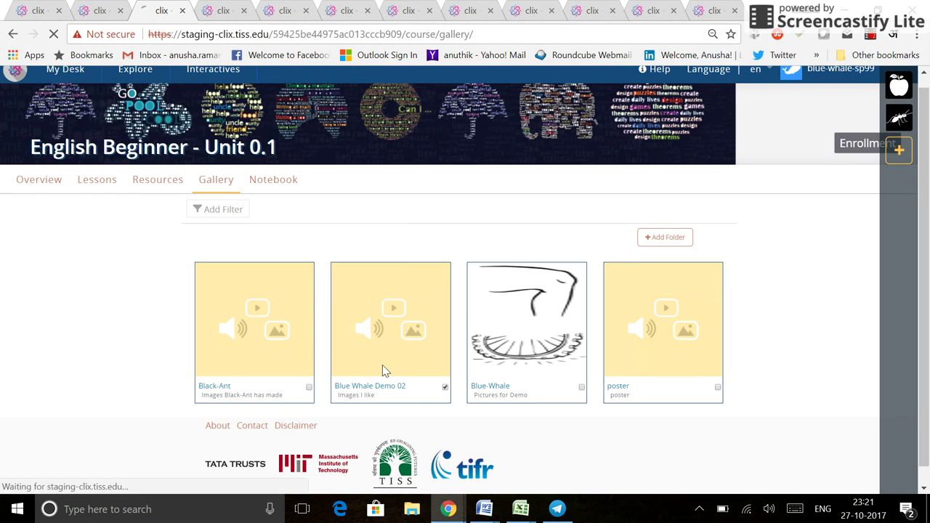
pyautogui.click(266, 330)
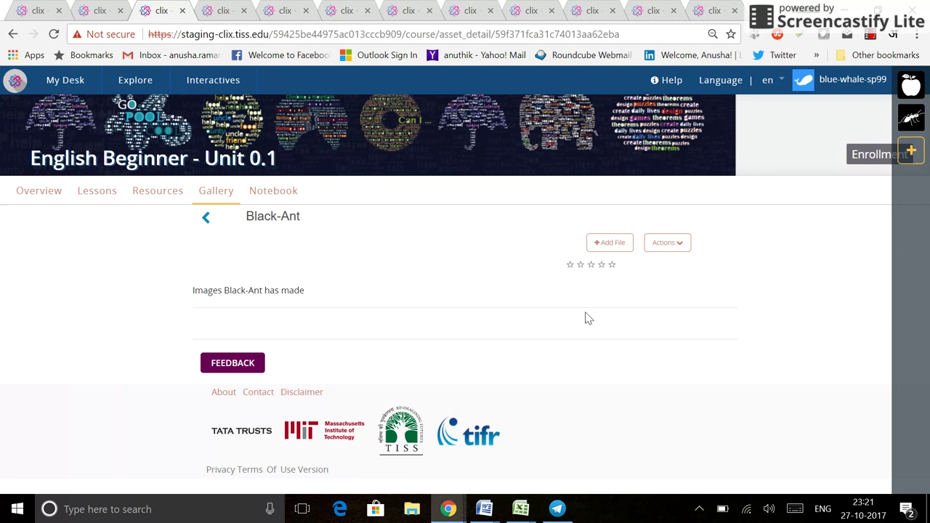
pyautogui.scroll(5, 657, 348)
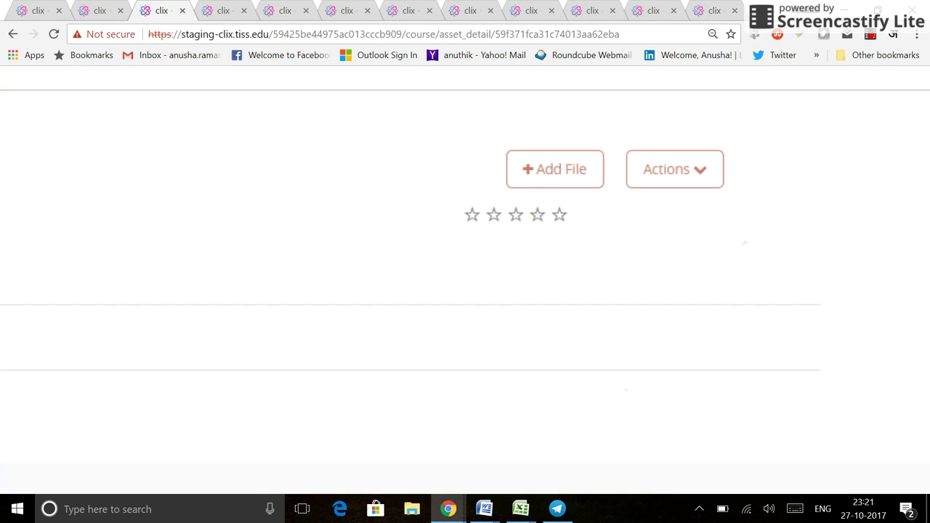
pyautogui.scroll(3, 618, 348)
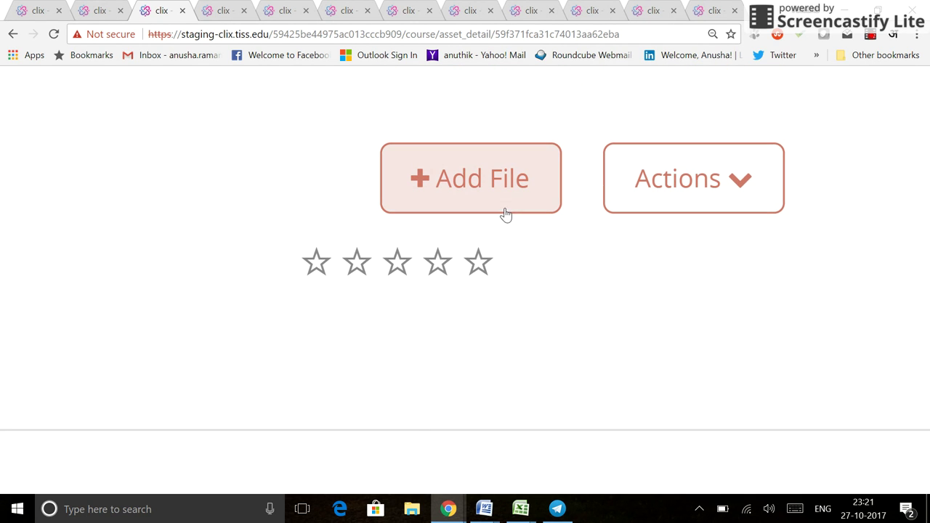
pyautogui.click(497, 206)
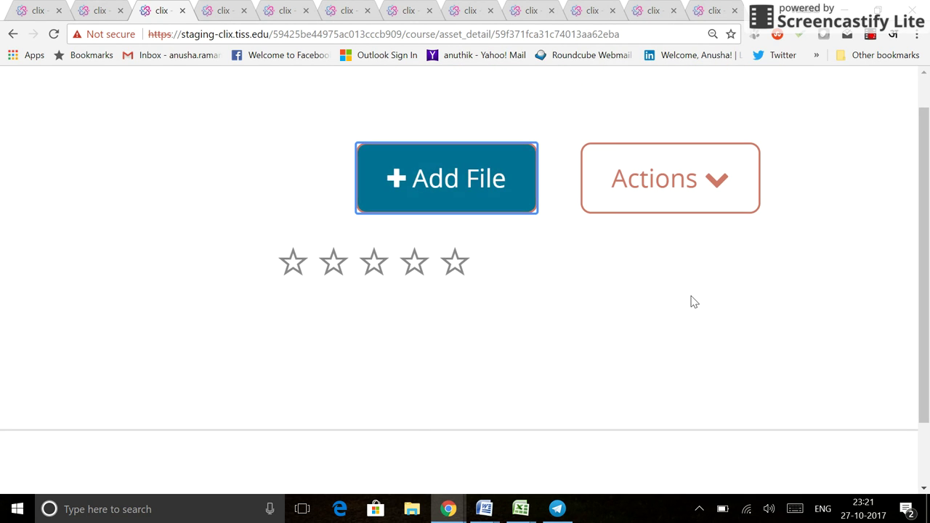
pyautogui.scroll(-5, 691, 301)
pyautogui.scroll(-4, 763, 233)
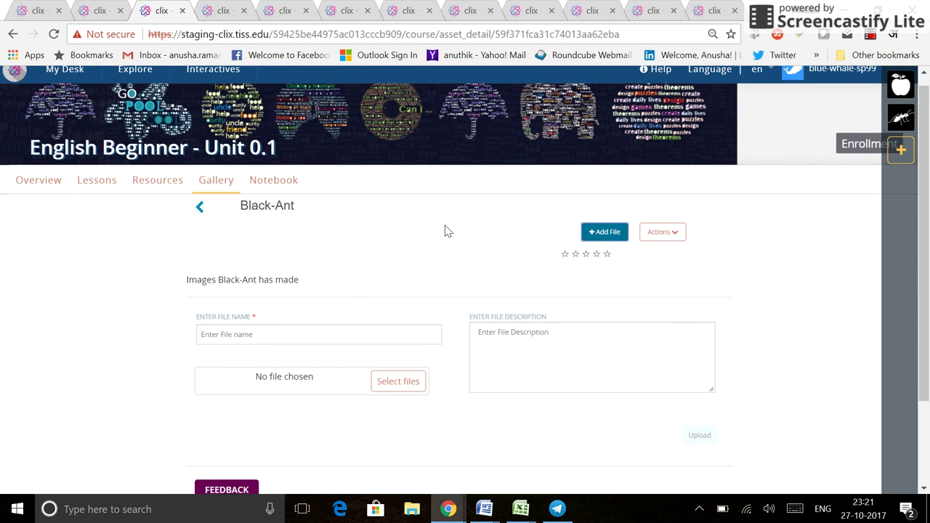
pyautogui.click(245, 336)
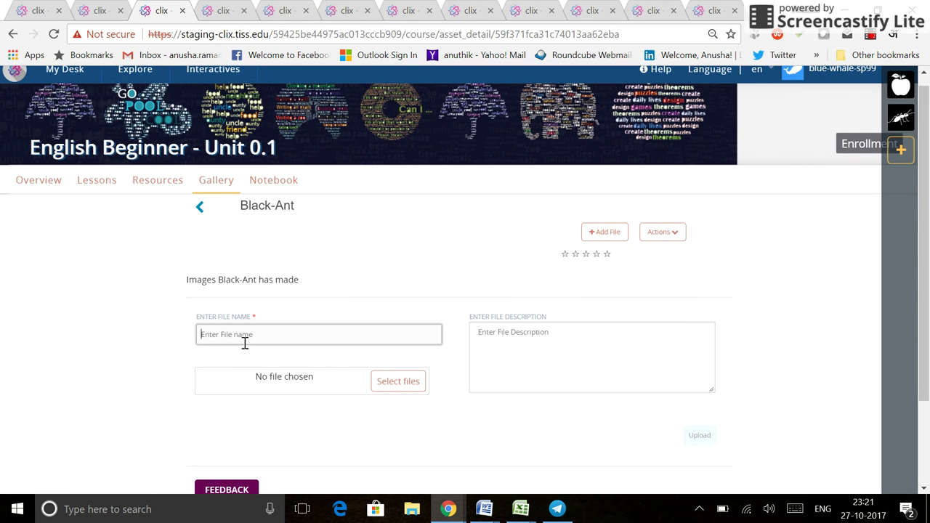
pyautogui.write('k')
pyautogui.press('BackSpace')
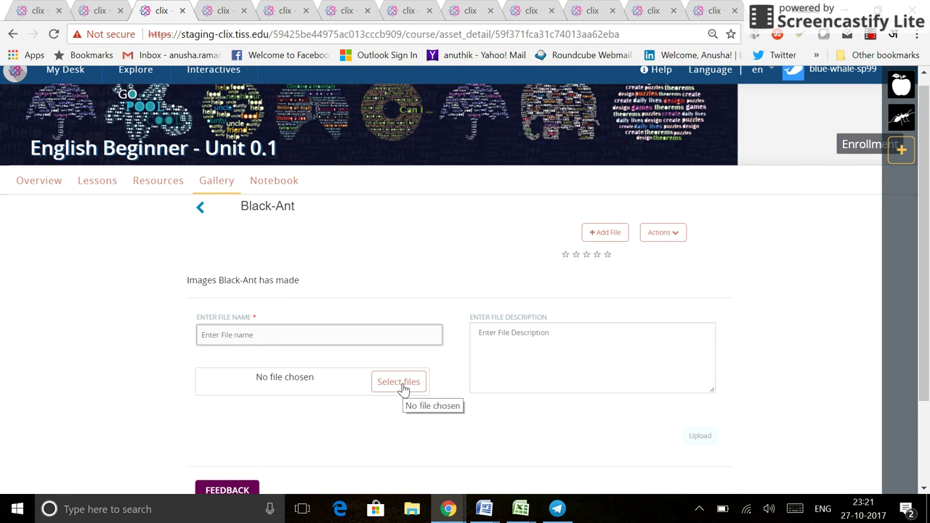
# Choose B.jpg from the Pictures folder as the file for the Black-Ant gallery folder.
pyautogui.hotkey('ctrl', '+')
pyautogui.hotkey('ctrl', '+')
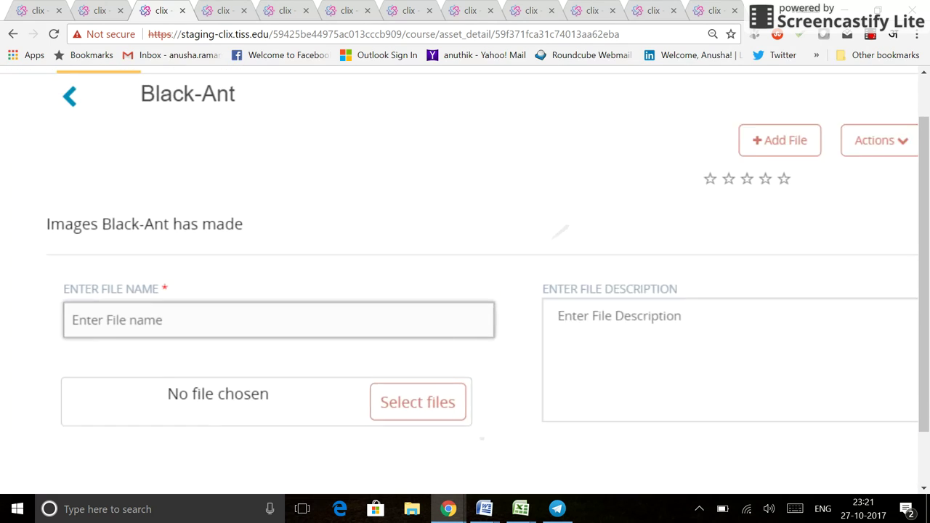
pyautogui.scroll(5, 465, 291)
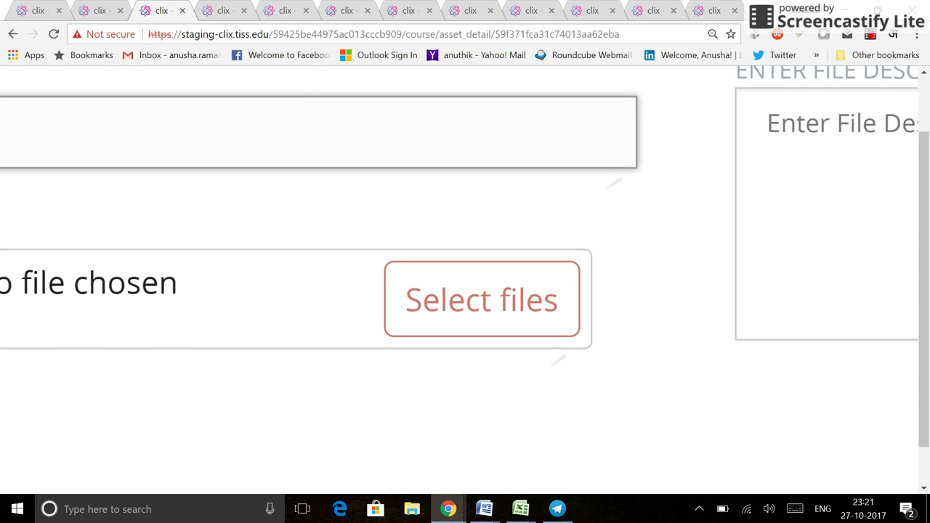
pyautogui.click(525, 308)
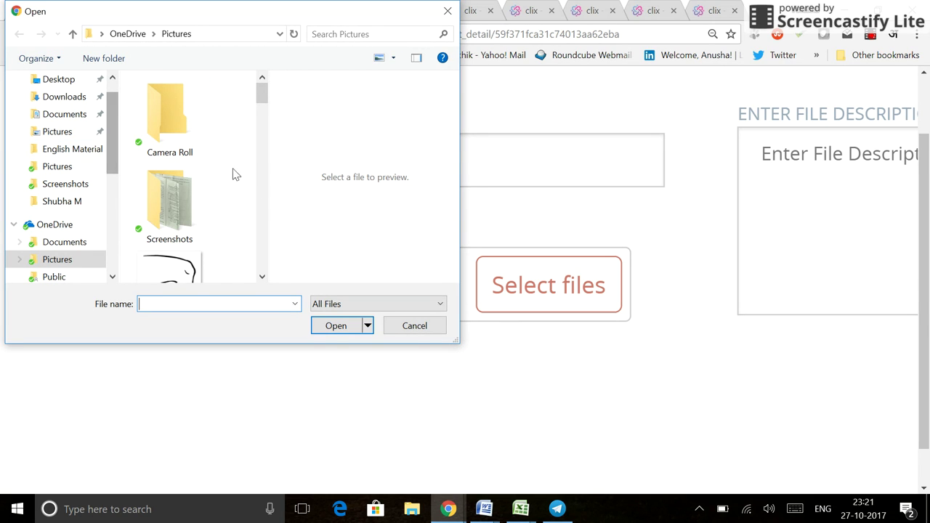
pyautogui.moveTo(263, 97); pyautogui.dragTo(275, 174)
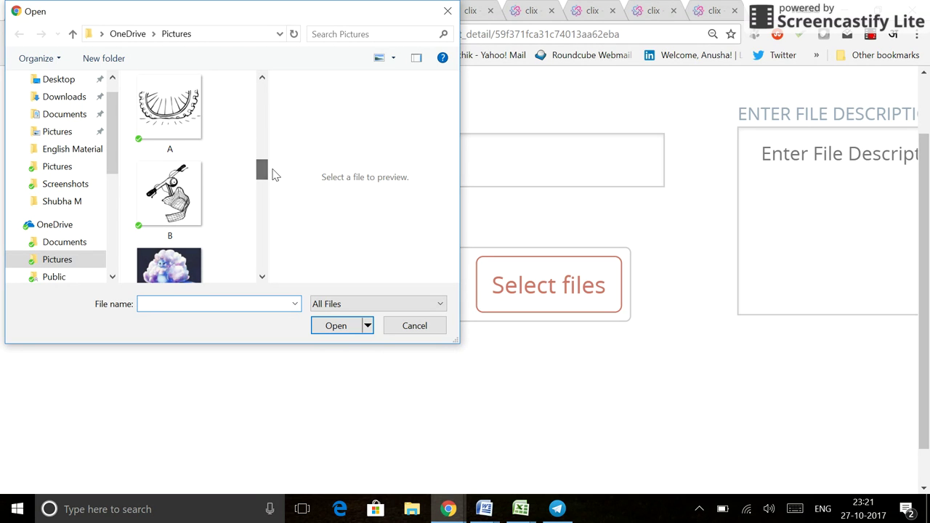
pyautogui.click(184, 187)
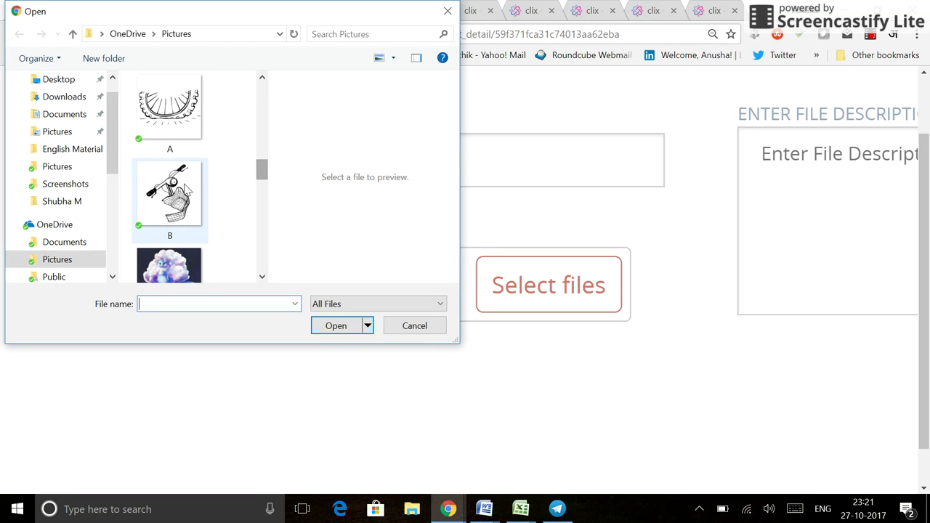
pyautogui.click(342, 328)
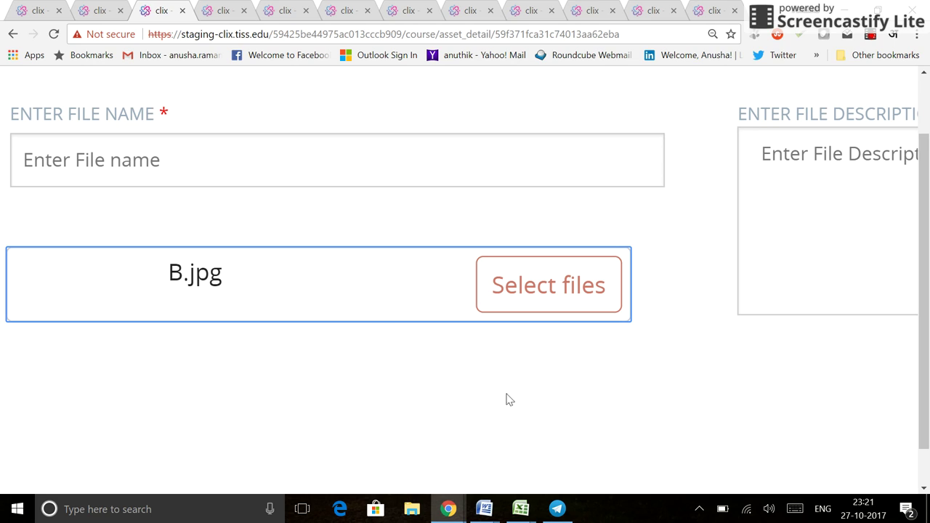
# Enter Cycle Basket as the name of the selected image file.
pyautogui.click(278, 181)
pyautogui.write('C')
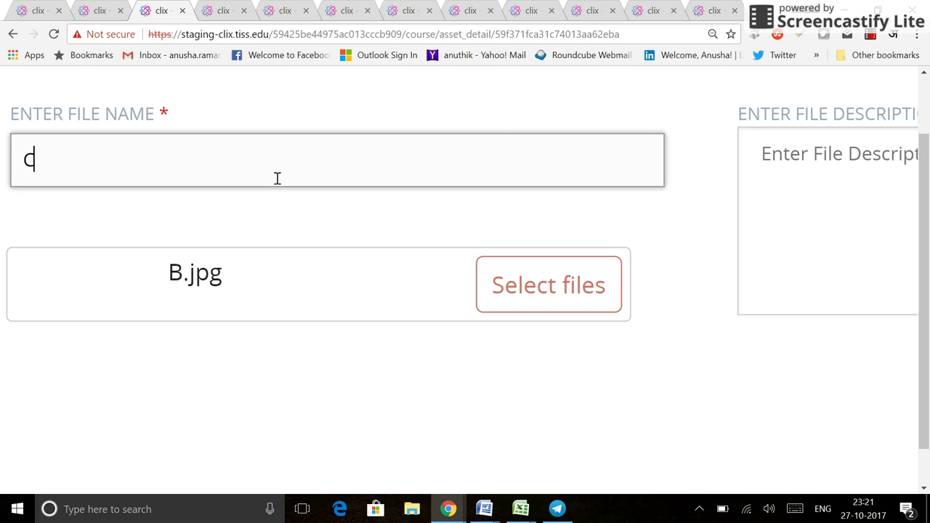
pyautogui.write('lycle')
pyautogui.press('BackSpace')
pyautogui.press('BackSpace')
pyautogui.press('BackSpace')
pyautogui.press('BackSpace')
pyautogui.press('BackSpace')
pyautogui.press('BackSpace')
pyautogui.write('ycle Baske')
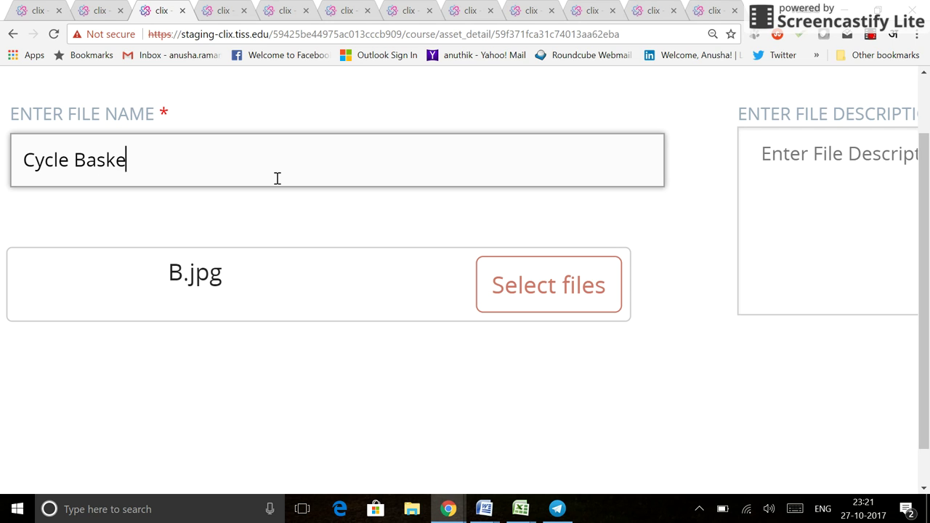
pyautogui.write('t')
# Enter "Basket is twisted" as the file's description.
pyautogui.hotkey('ctrl', '-')
pyautogui.hotkey('ctrl', '-')
pyautogui.hotkey('ctrl', '-')
pyautogui.hotkey('ctrl', '-')
pyautogui.hotkey('ctrl', '-')
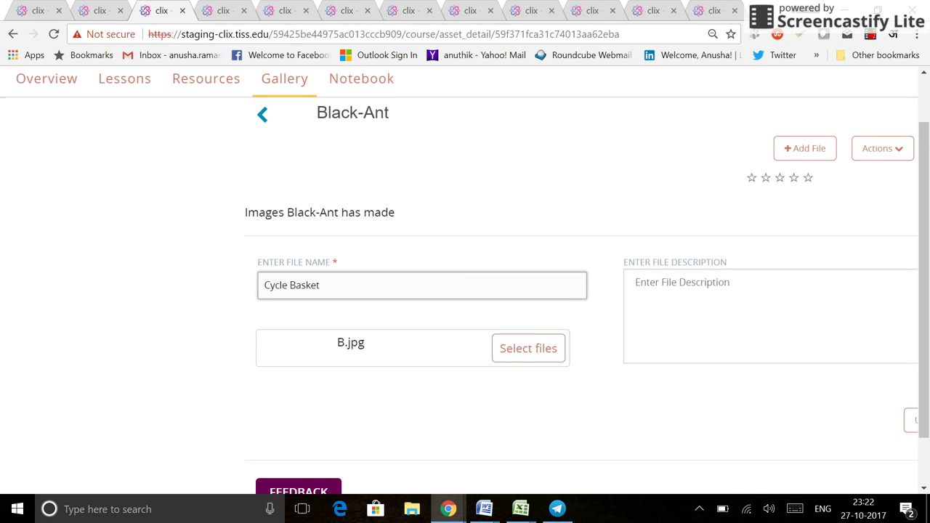
pyautogui.press('Tab')
pyautogui.write('B')
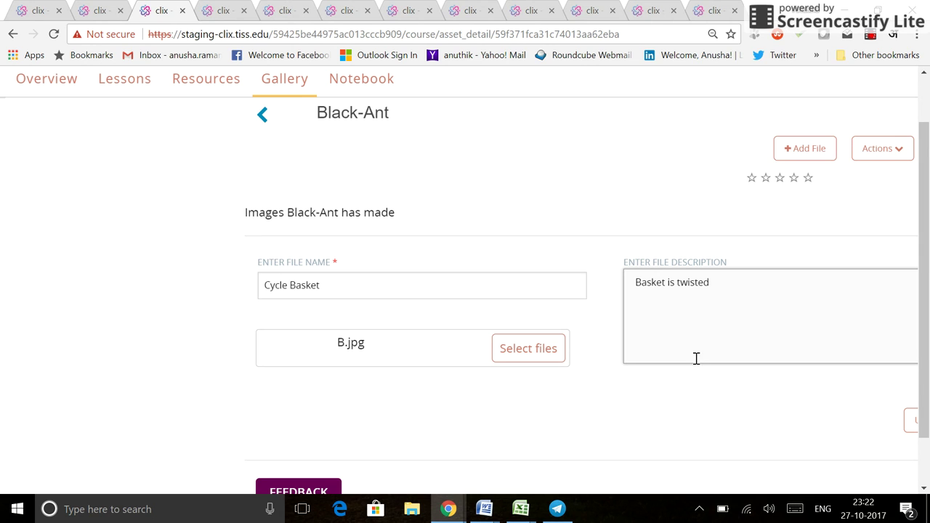
# Upload the Cycle Basket image to the Black-Ant gallery folder.
pyautogui.hotkey('ctrl', '-')
pyautogui.hotkey('ctrl', '-')
pyautogui.hotkey('ctrl', '-')
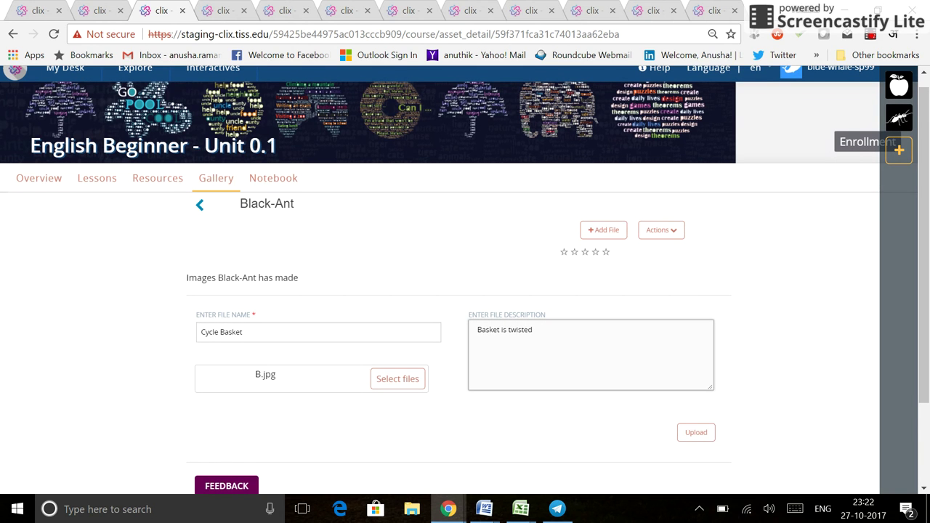
pyautogui.click(690, 434)
pyautogui.click(694, 433)
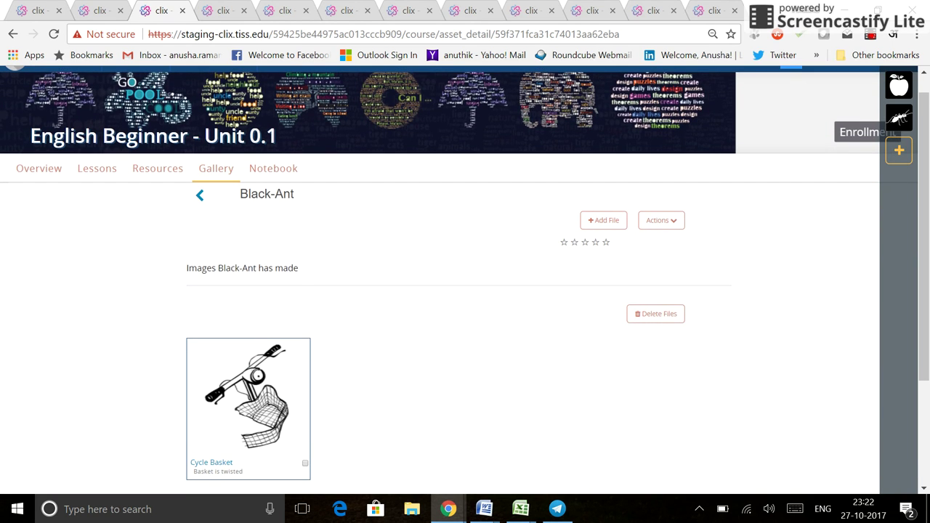
# Open the feedback editor beneath the Cycle Basket image and examine its text and media options.
pyautogui.rightClick(558, 189)
pyautogui.press('Escape')
pyautogui.scroll(-1, 465, 275)
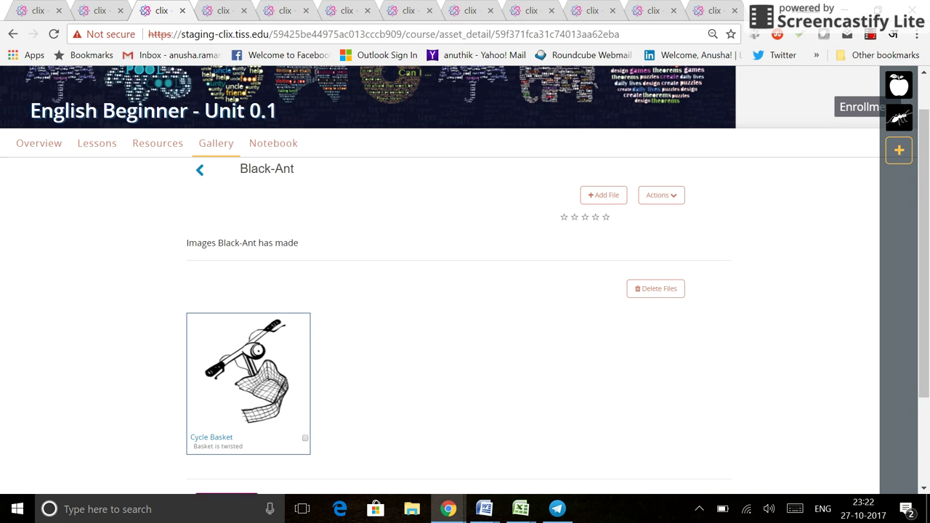
pyautogui.scroll(-2, 465, 276)
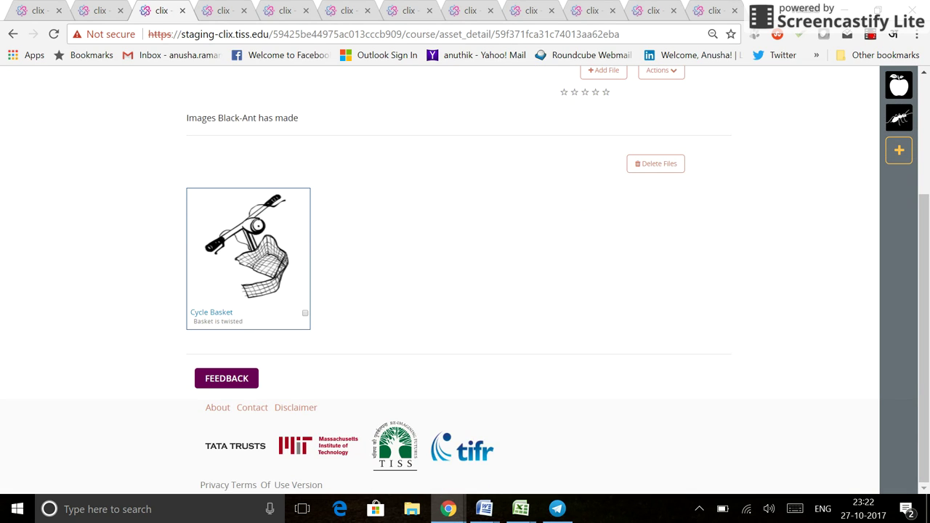
pyautogui.click(226, 380)
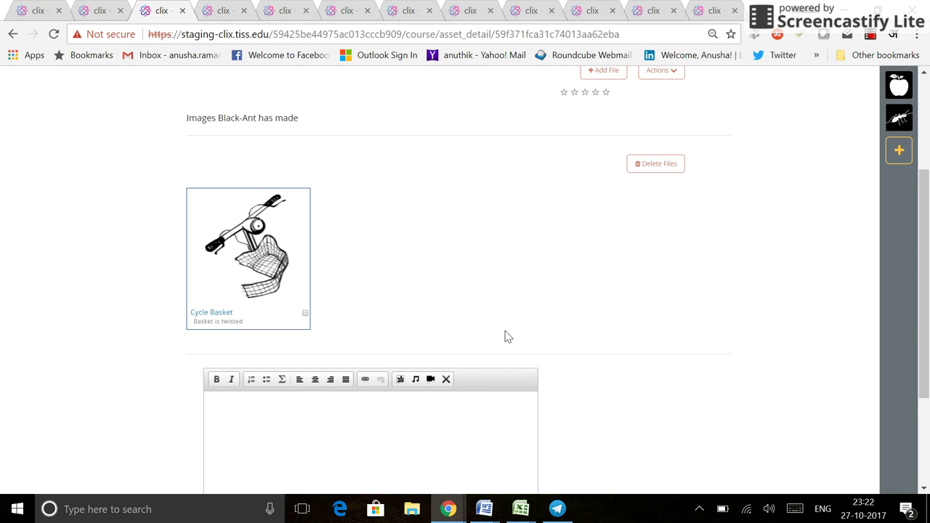
pyautogui.scroll(-2, 633, 322)
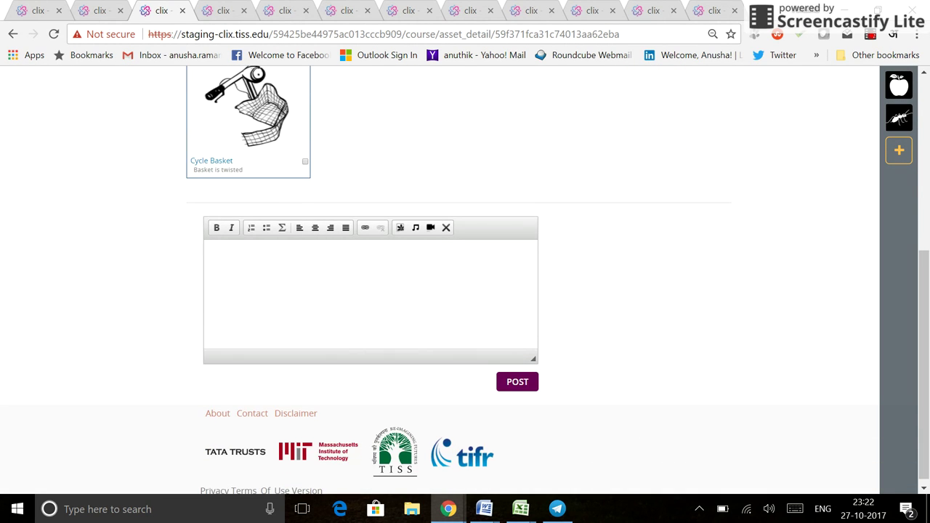
pyautogui.hotkey('ctrl', '+')
pyautogui.hotkey('ctrl', '+')
pyautogui.hotkey('ctrl', '-')
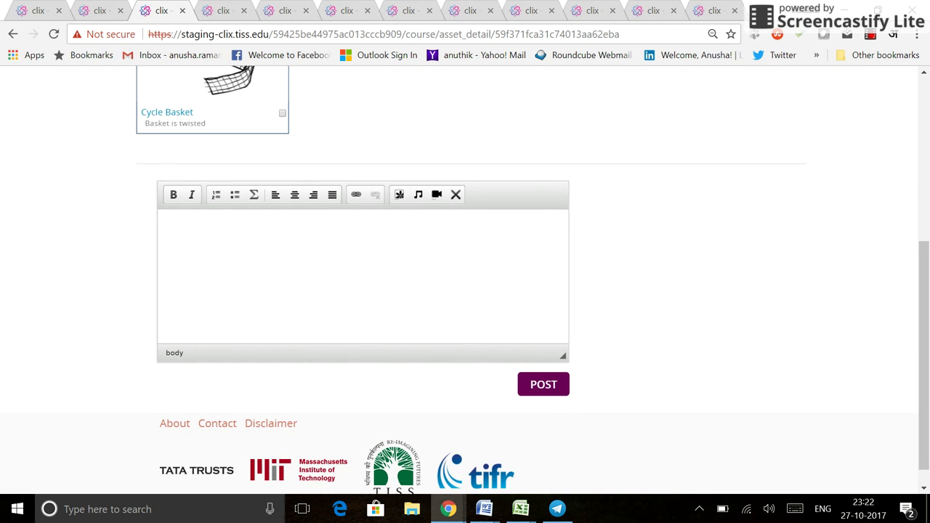
pyautogui.hotkey('ctrl', '-')
# Open the unit's notebook and look through the teacher notes entry and its feedback.
pyautogui.scroll(6, 465, 290)
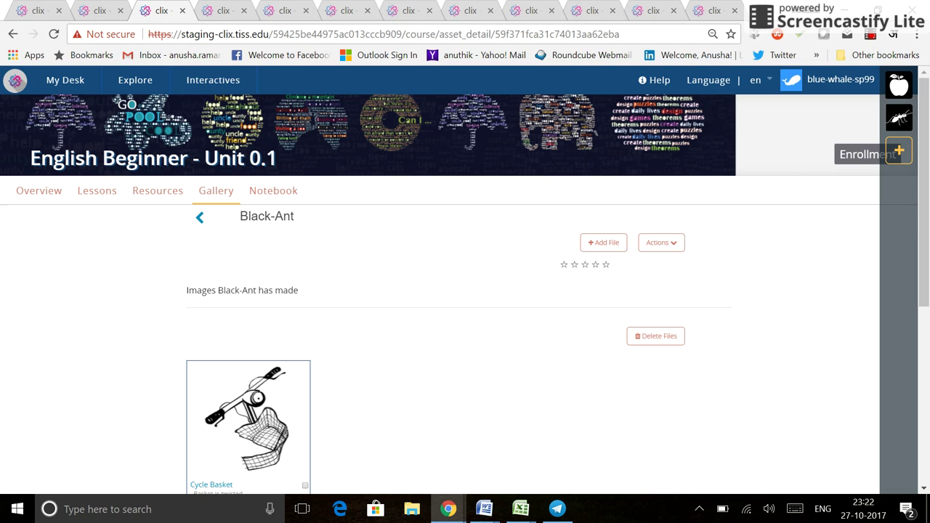
pyautogui.click(270, 194)
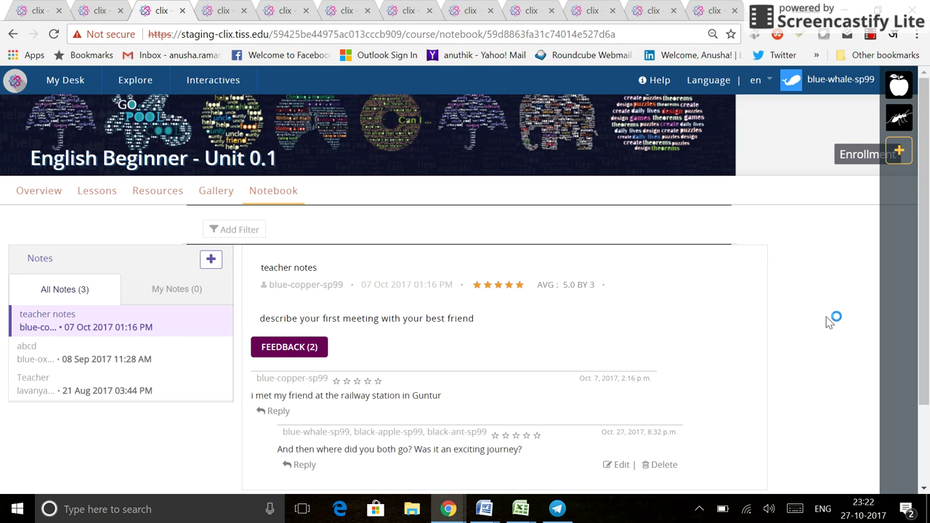
pyautogui.scroll(-2, 831, 318)
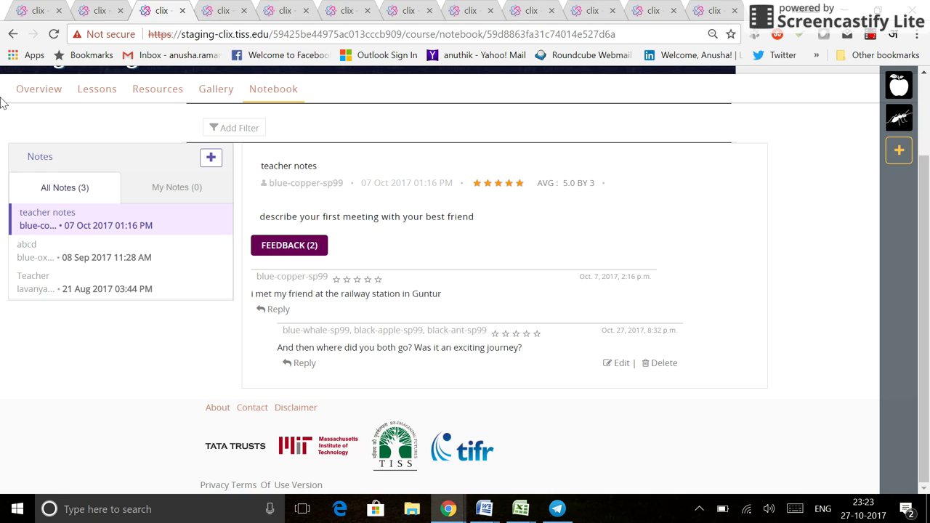
# Open the Think and Write activity from Lesson 1 of the unit.
pyautogui.click(97, 93)
pyautogui.click(311, 247)
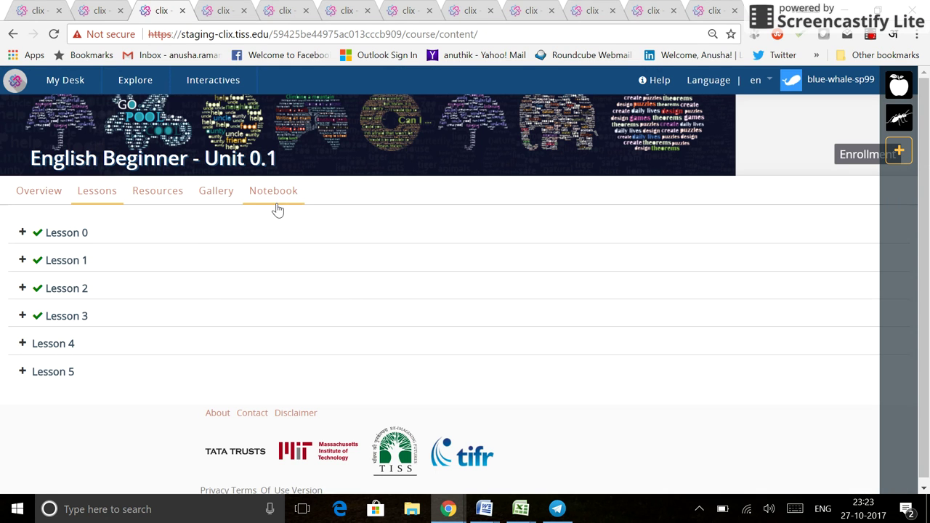
pyautogui.click(23, 261)
pyautogui.click(70, 399)
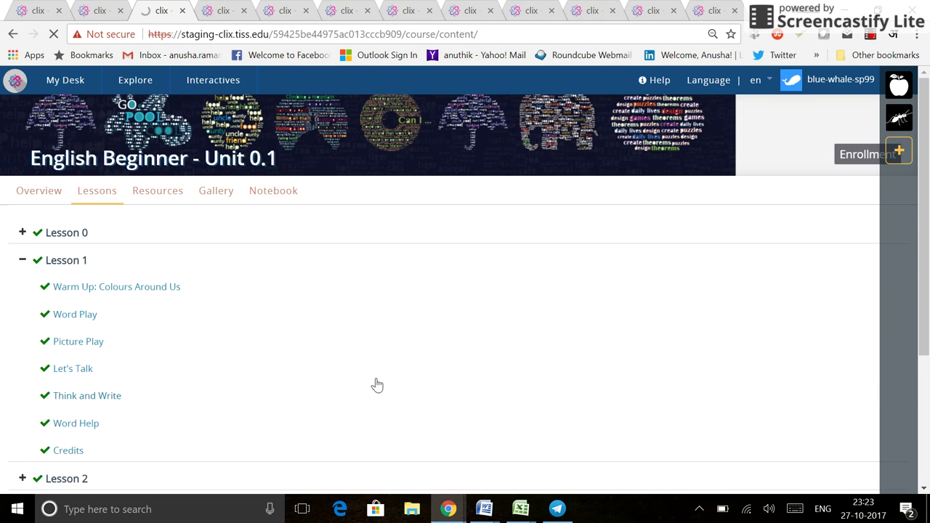
pyautogui.click(99, 396)
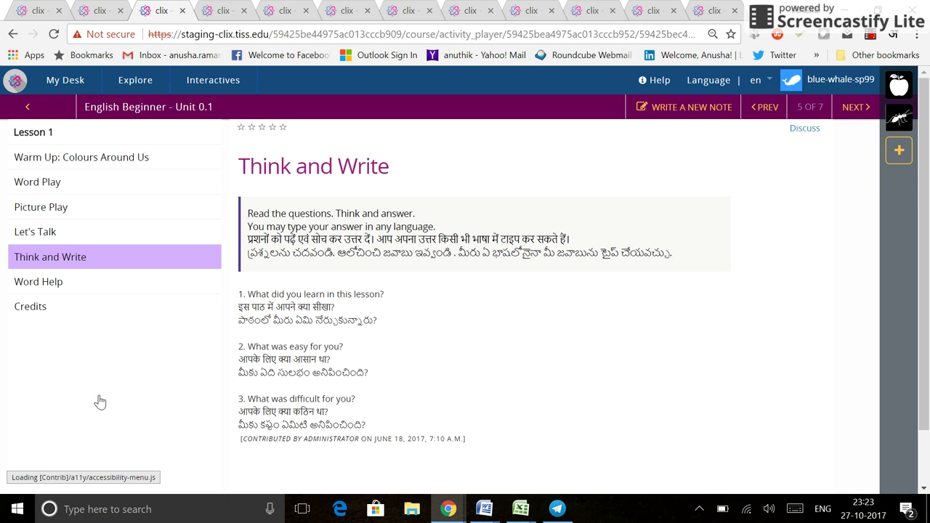
# Post "It was a good lesson." to the discussion of the Think and Write activity.
pyautogui.scroll(-1, 438, 372)
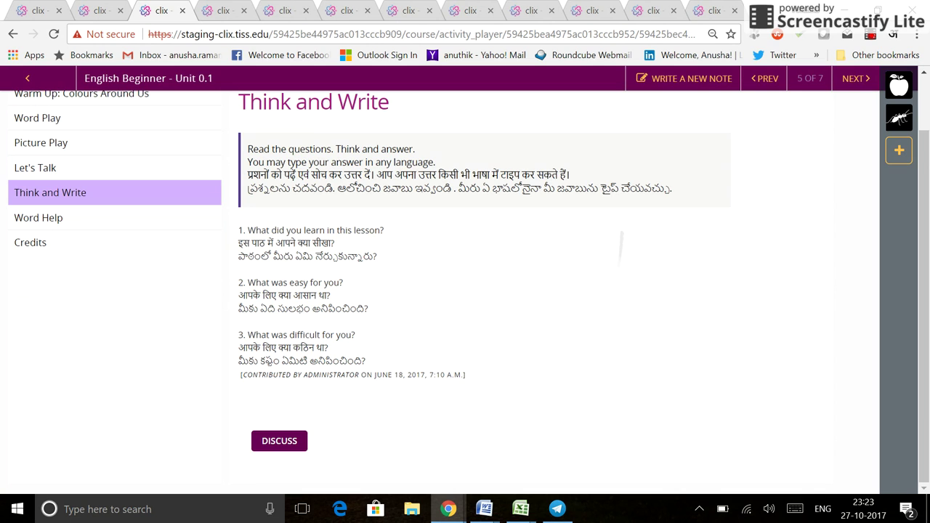
pyautogui.click(269, 447)
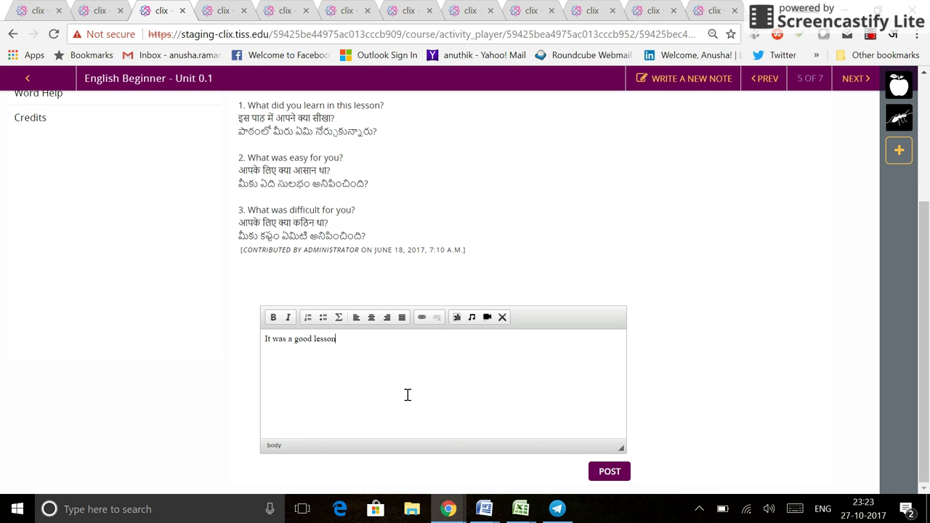
pyautogui.click(609, 472)
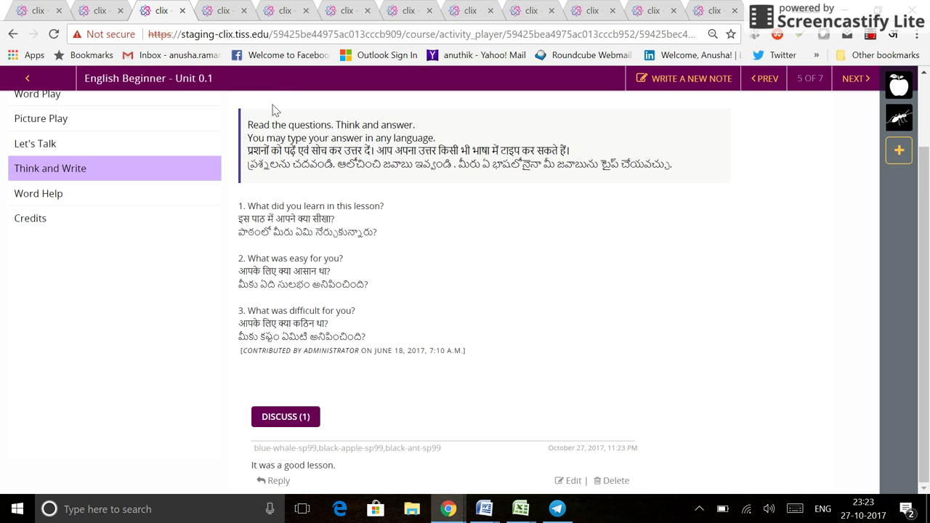
# Examine the new-note option in the Think and Write and Lesson 2 Word Play activities, returning to the teacher notes in the notebook.
pyautogui.scroll(2, 685, 188)
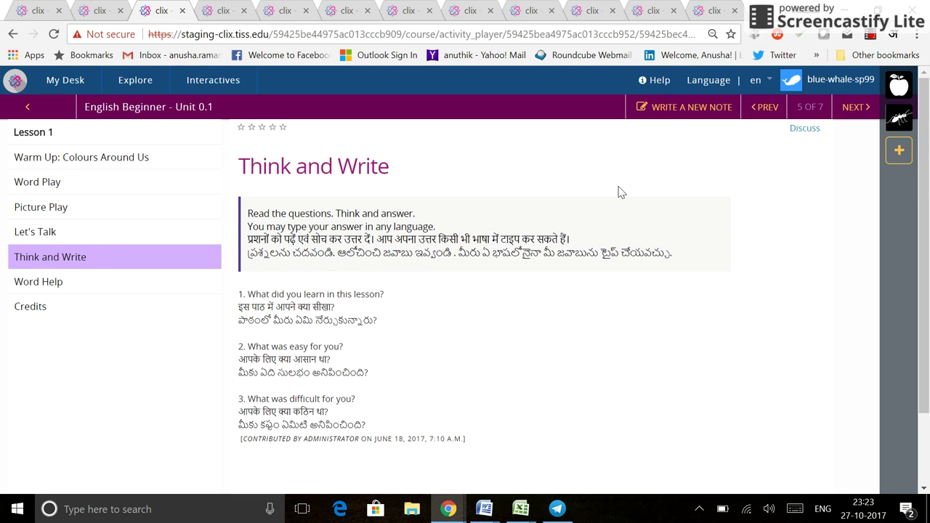
pyautogui.click(702, 114)
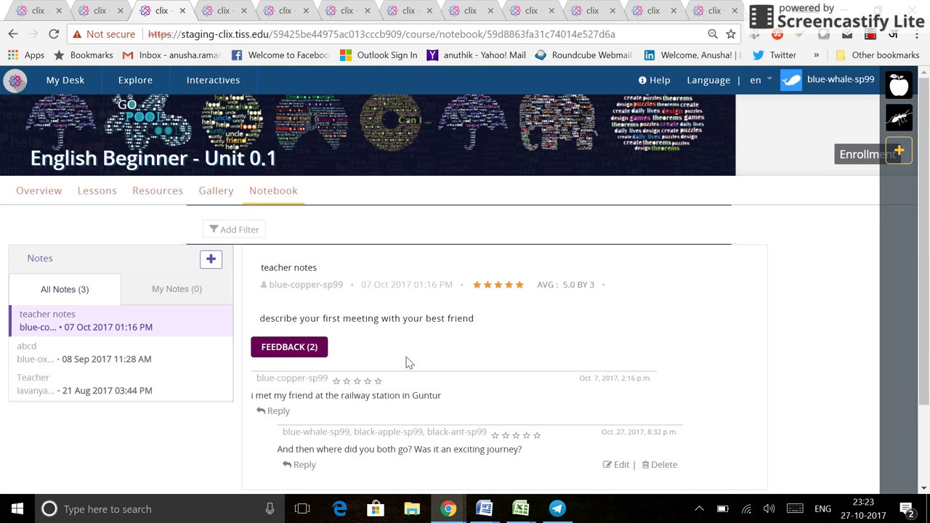
pyautogui.scroll(-2, 407, 363)
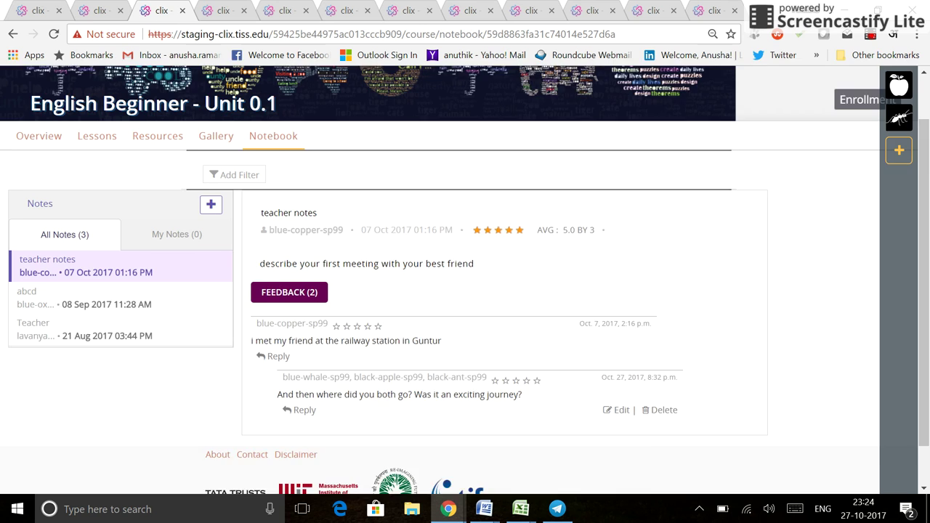
pyautogui.scroll(1, 465, 290)
pyautogui.click(99, 11)
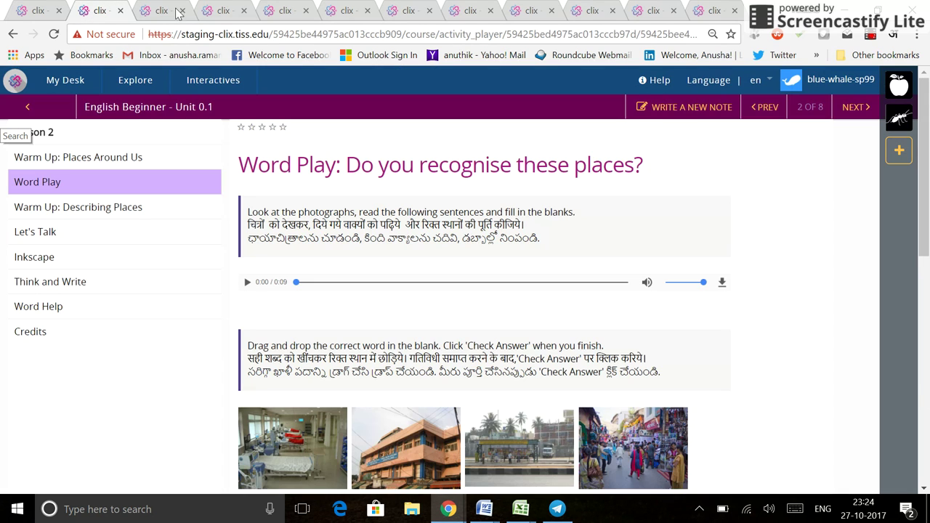
pyautogui.click(682, 114)
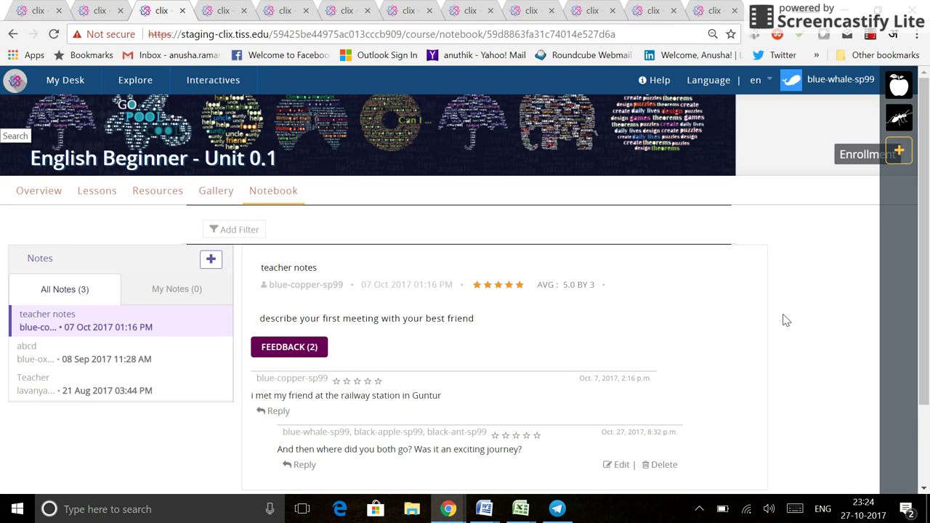
# Post "This is a fun activity." as feedback on the teacher notes entry and view the posted comments up close.
pyautogui.scroll(-3, 734, 254)
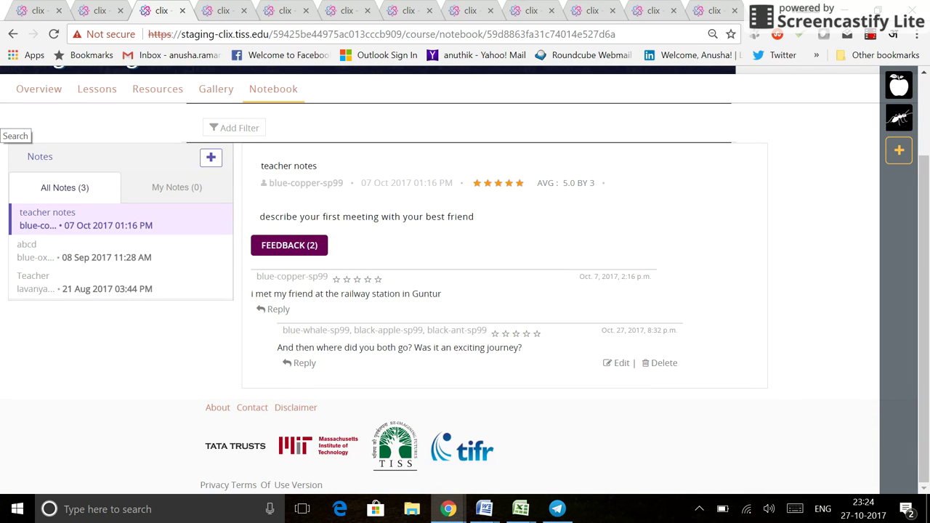
pyautogui.click(304, 250)
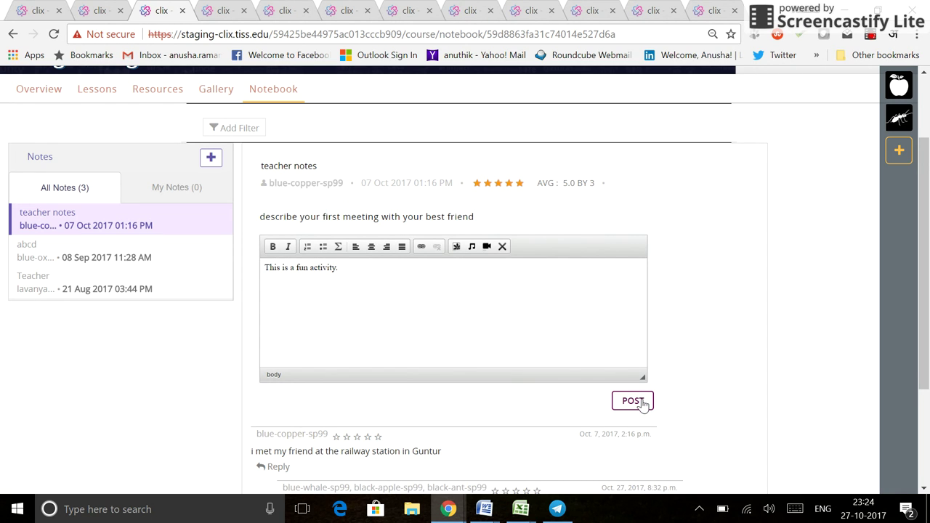
pyautogui.click(633, 401)
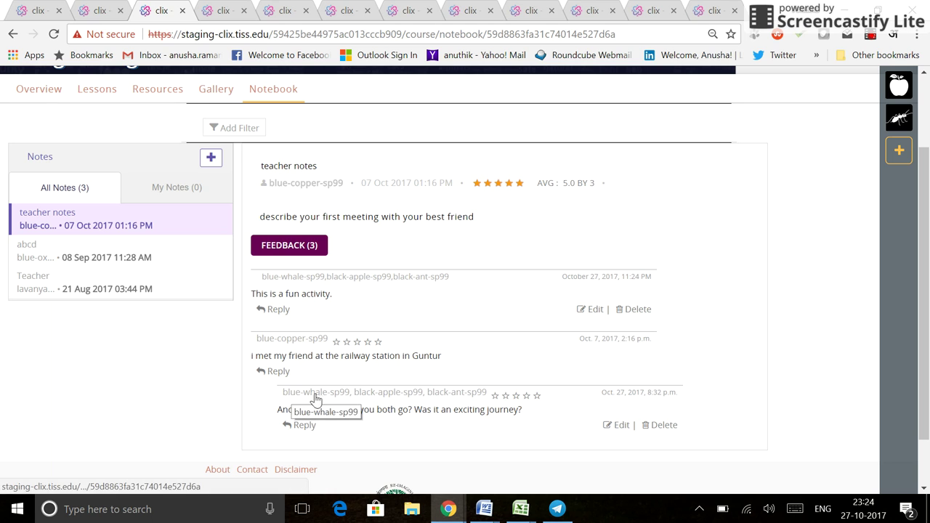
pyautogui.keyDown('ctrl'); pyautogui.scroll(5, 439, 444); pyautogui.keyUp('ctrl')
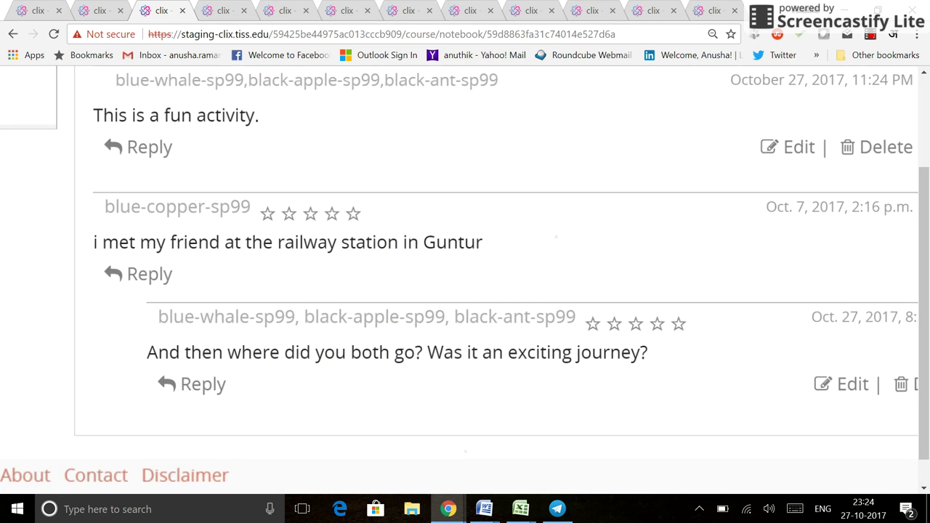
# Examine the names credited on the feedback comments, the signed-in account's menu and the buddy icons beside it.
pyautogui.keyDown('ctrl'); pyautogui.scroll(3, 484, 411); pyautogui.keyUp('ctrl')
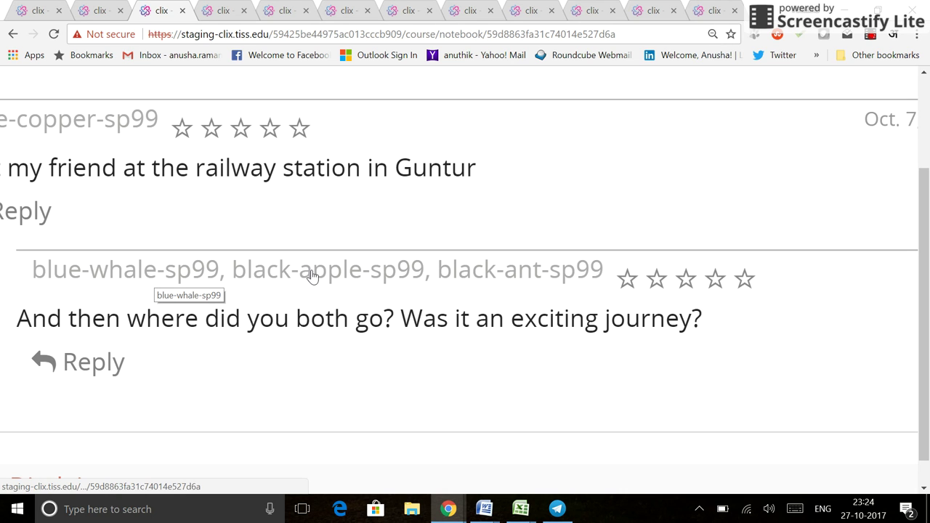
pyautogui.keyDown('ctrl'); pyautogui.scroll(-5, 540, 284); pyautogui.keyUp('ctrl')
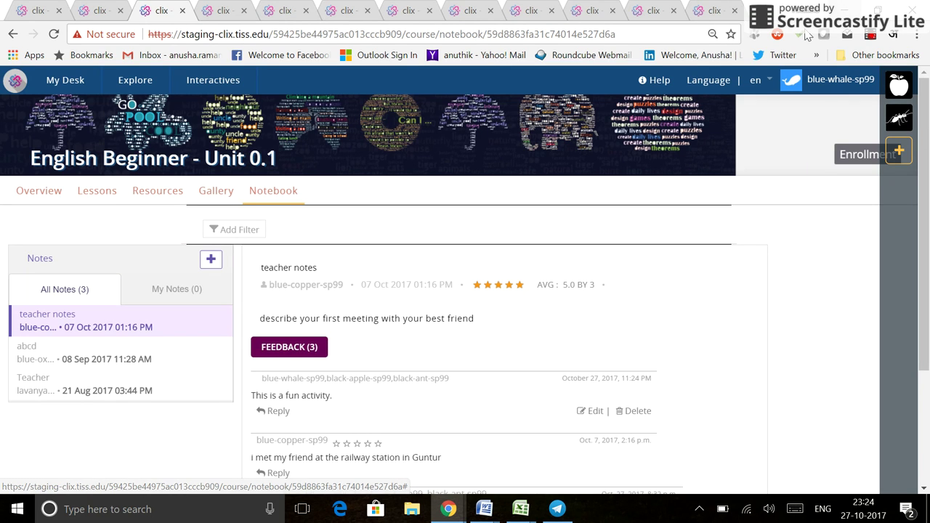
pyautogui.click(841, 80)
pyautogui.keyDown('ctrl'); pyautogui.scroll(3, 830, 116); pyautogui.keyUp('ctrl')
pyautogui.keyDown('ctrl'); pyautogui.scroll(6, 813, 91); pyautogui.keyUp('ctrl')
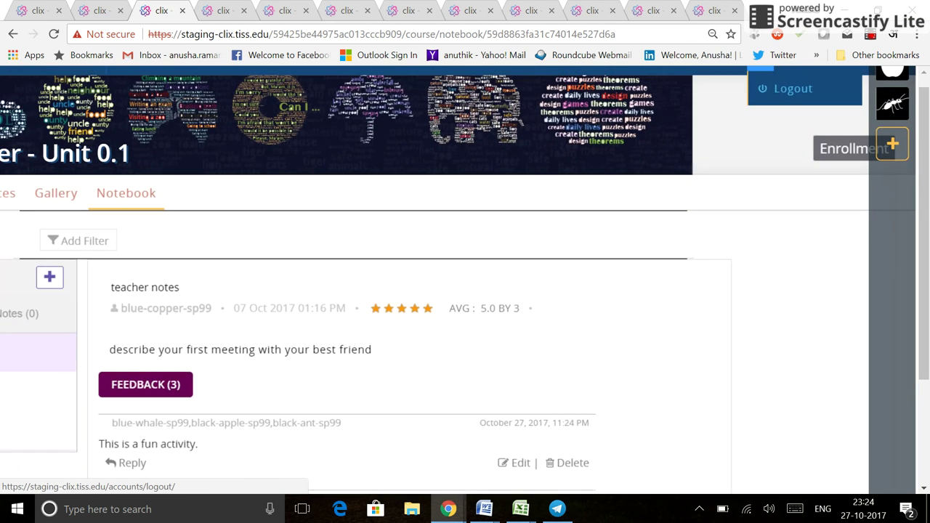
pyautogui.keyDown('ctrl'); pyautogui.scroll(2, 465, 218); pyautogui.keyUp('ctrl')
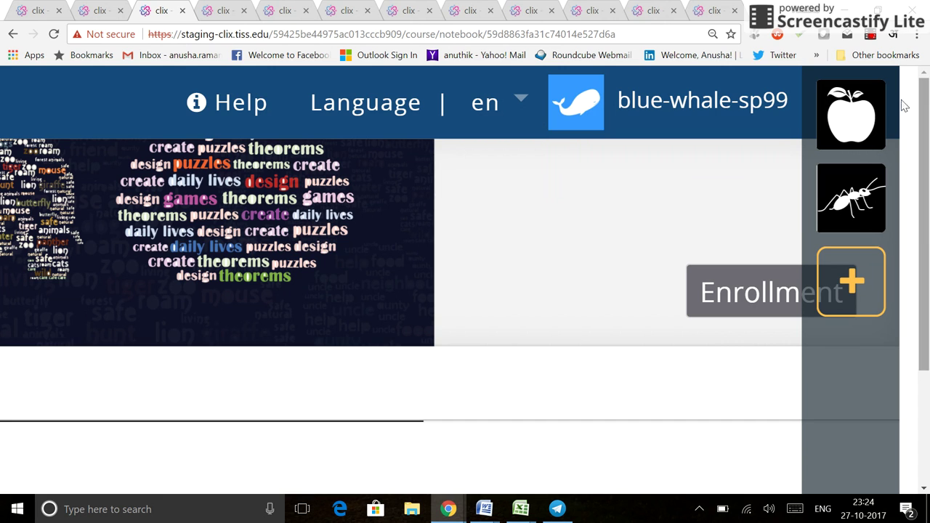
pyautogui.moveTo(850, 201)
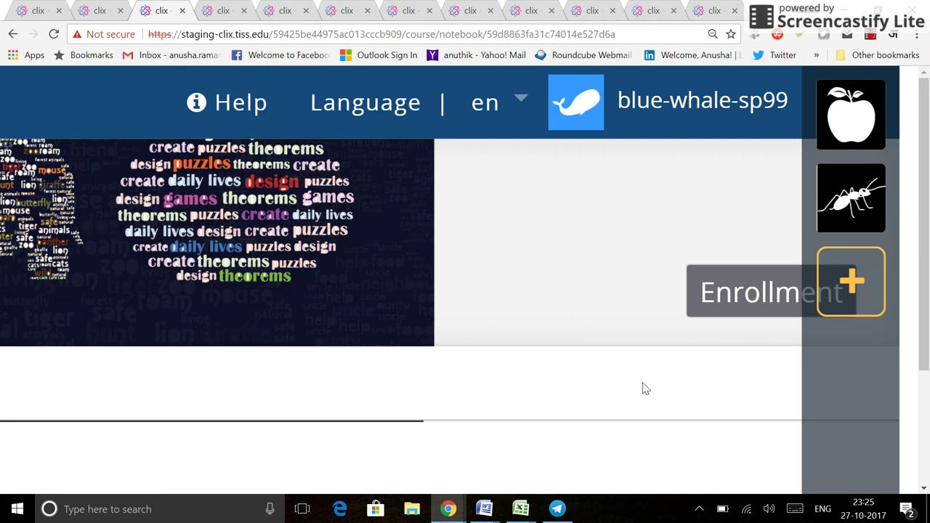
# Review the teacher notes feedback thread and its replies up close once more.
pyautogui.keyDown('ctrl'); pyautogui.scroll(-8, 644, 388); pyautogui.keyUp('ctrl')
pyautogui.scroll(-5, 516, 247)
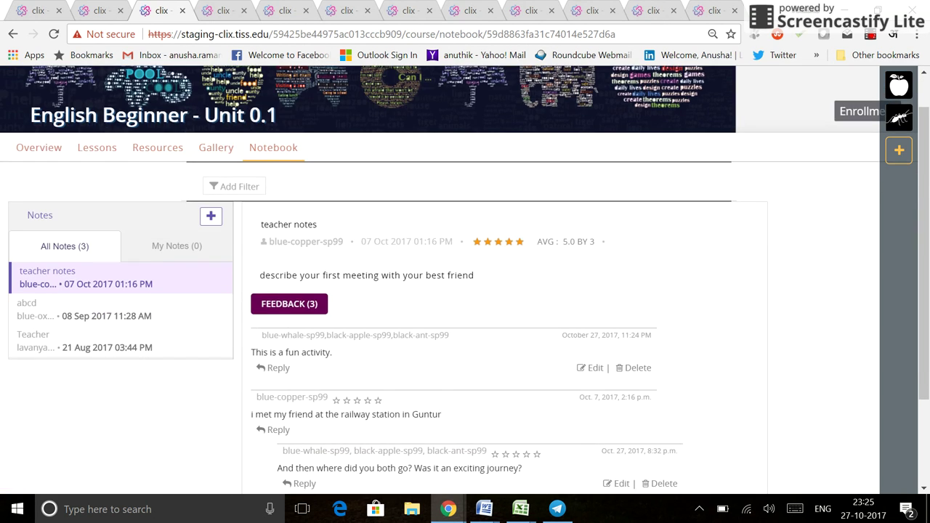
pyautogui.keyDown('ctrl'); pyautogui.scroll(3, 516, 247); pyautogui.keyUp('ctrl')
pyautogui.keyDown('ctrl'); pyautogui.scroll(-4, 465, 277); pyautogui.keyUp('ctrl')
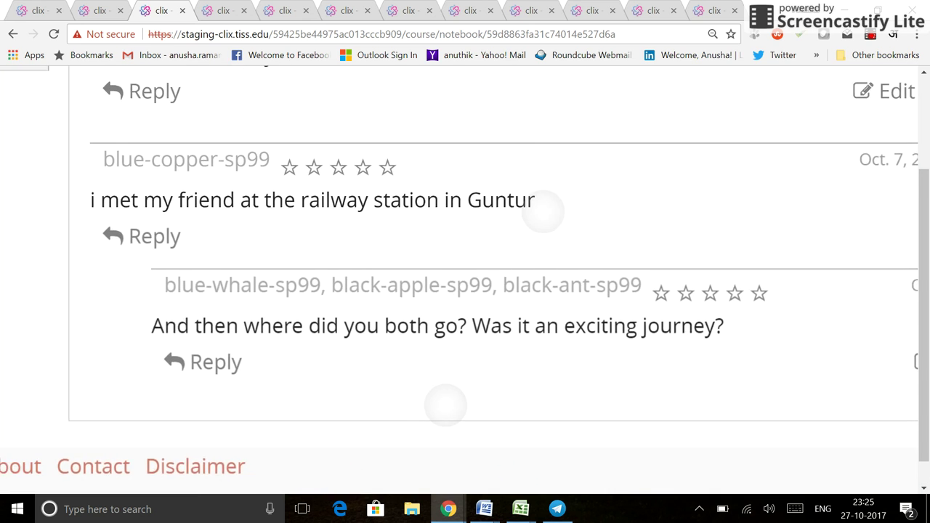
pyautogui.scroll(1, 465, 280)
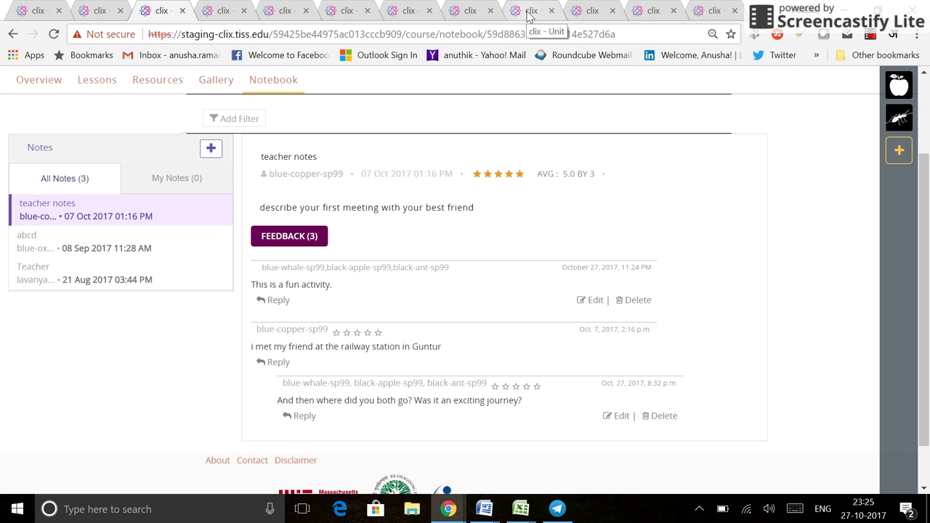
# Open the unit overview's Progress Report and examine its completion and interaction figures together with the signed-in account and its buddies.
pyautogui.click(529, 15)
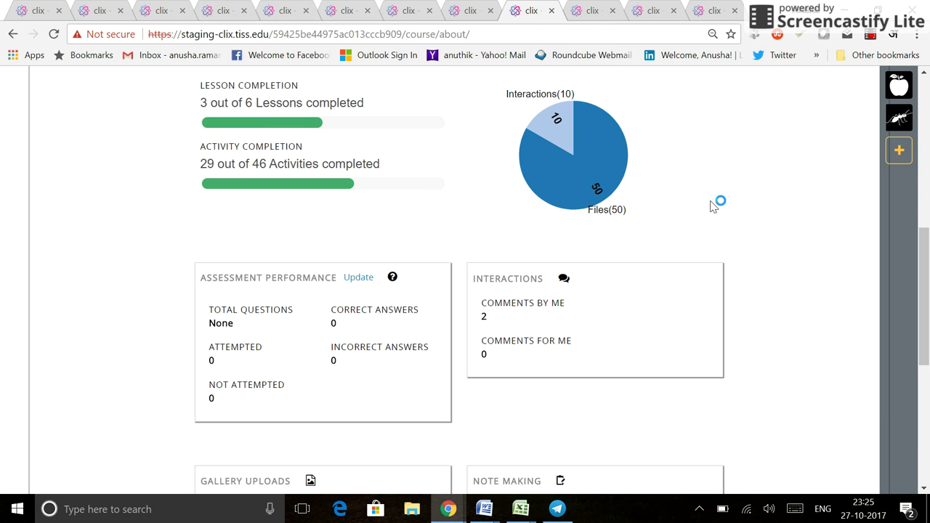
pyautogui.scroll(3, 465, 279)
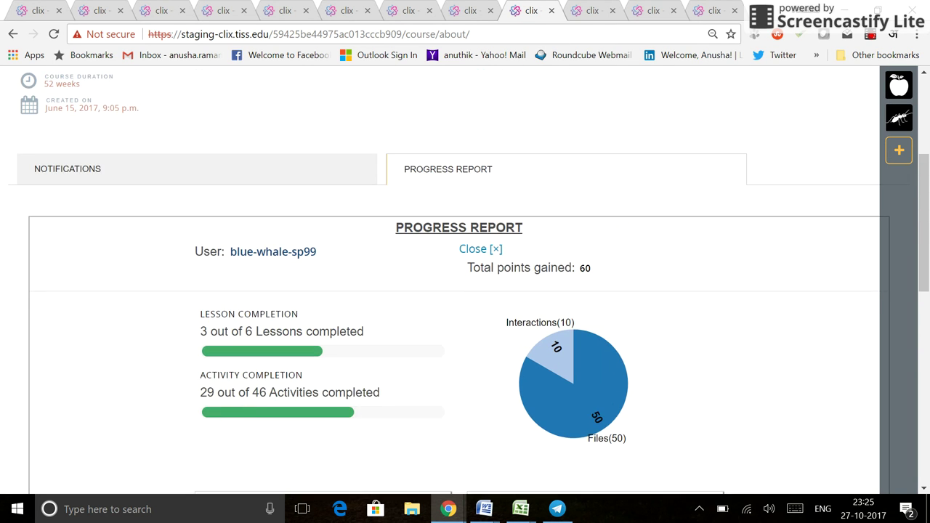
pyautogui.scroll(-1, 774, 256)
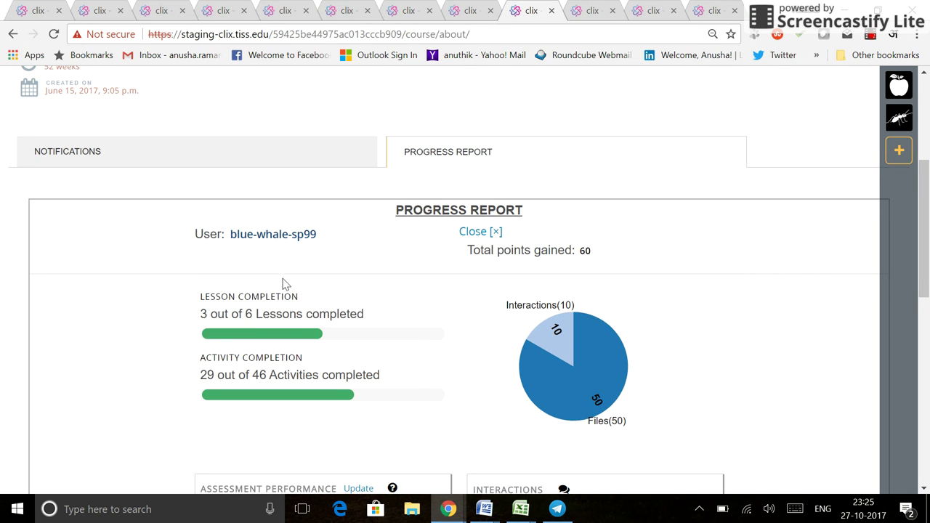
pyautogui.scroll(4, 694, 281)
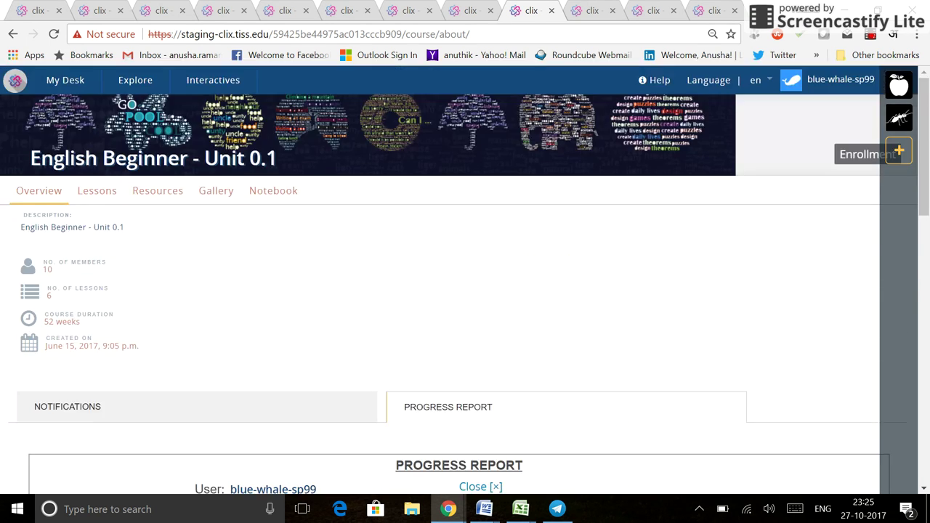
pyautogui.scroll(5, 696, 301)
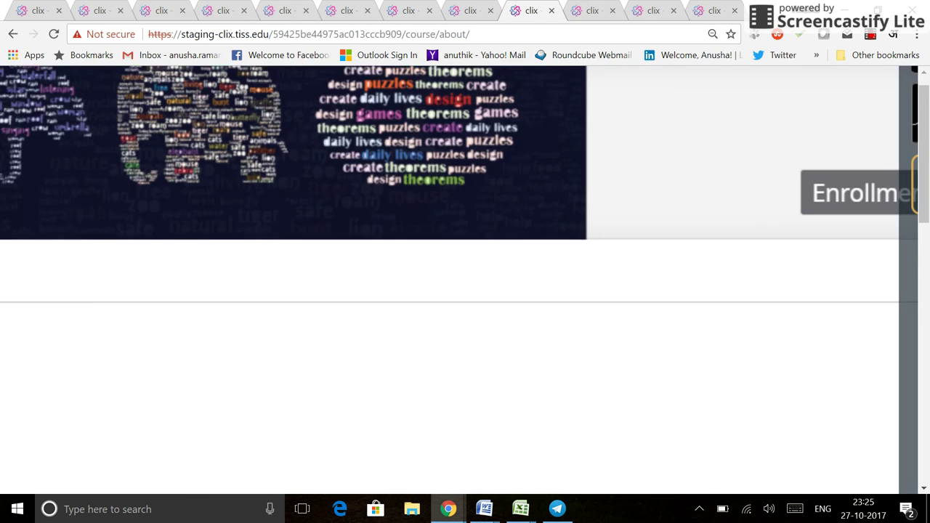
pyautogui.scroll(-5, 702, 342)
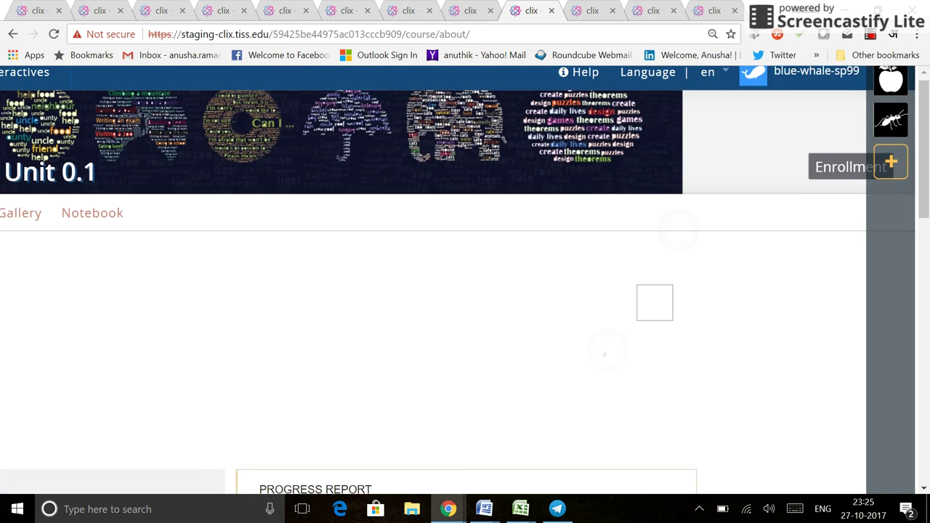
pyautogui.scroll(-4, 465, 276)
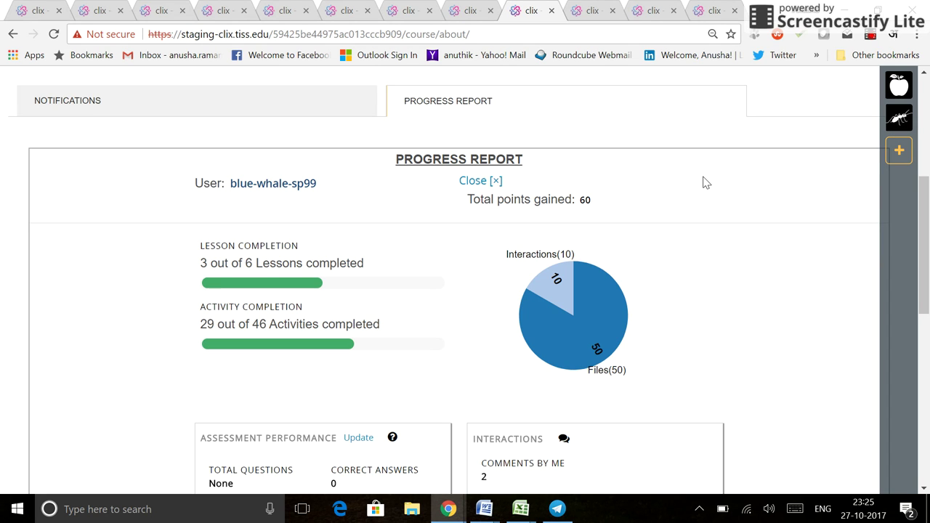
pyautogui.scroll(4, 754, 319)
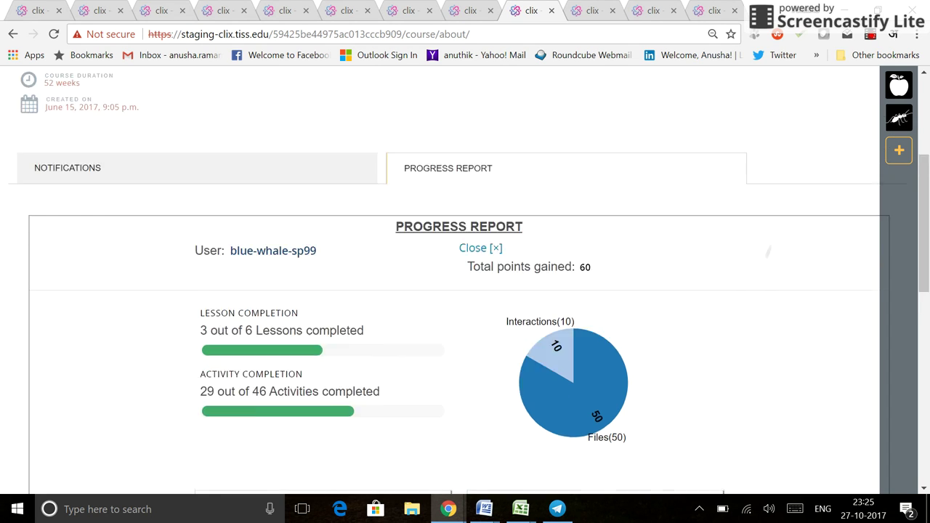
pyautogui.keyDown('ctrl'); pyautogui.scroll(3, 785, 276); pyautogui.keyUp('ctrl')
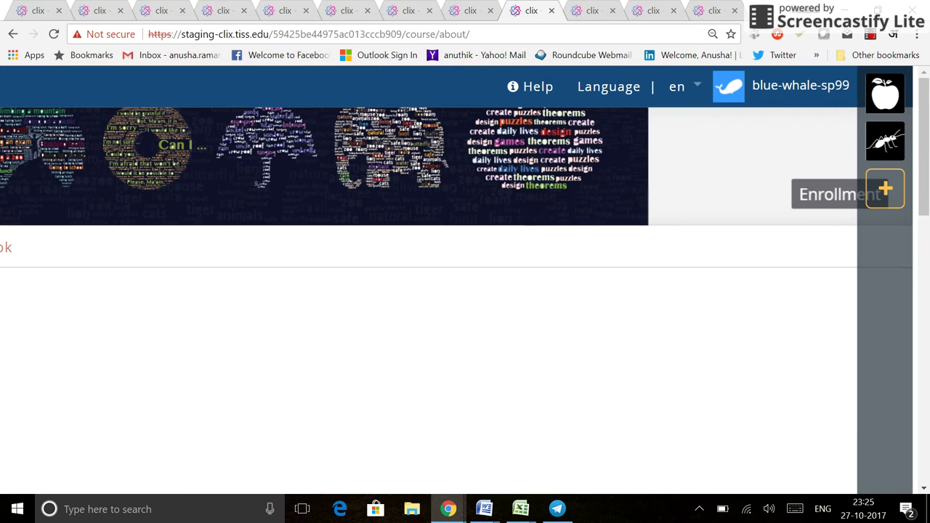
pyautogui.click(800, 95)
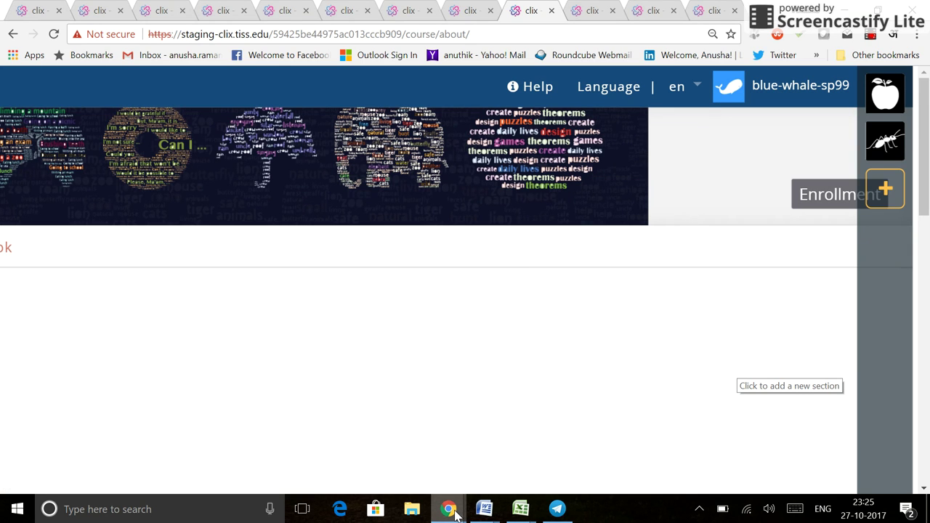
# Switch to the teacher's browser window and view the group analytics points table, the course list and the unit overview with notifications.
pyautogui.moveTo(456, 514)
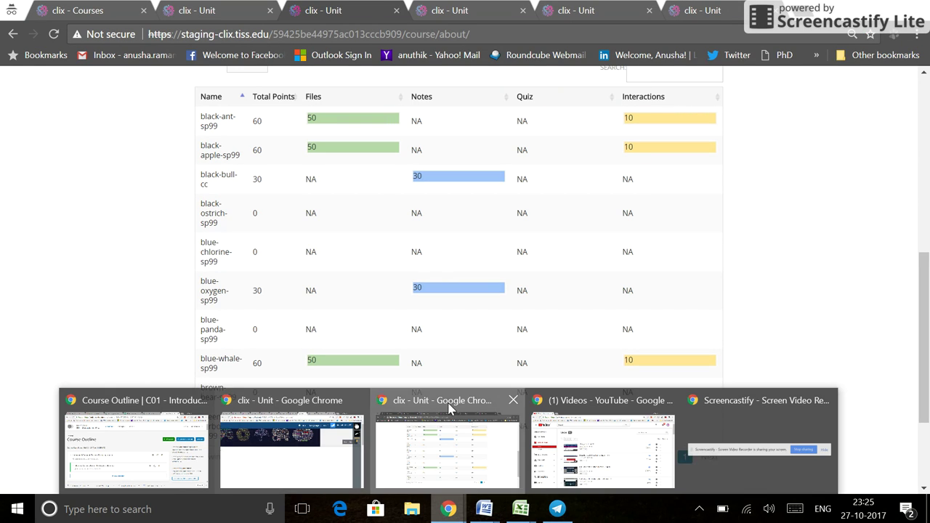
pyautogui.click(452, 413)
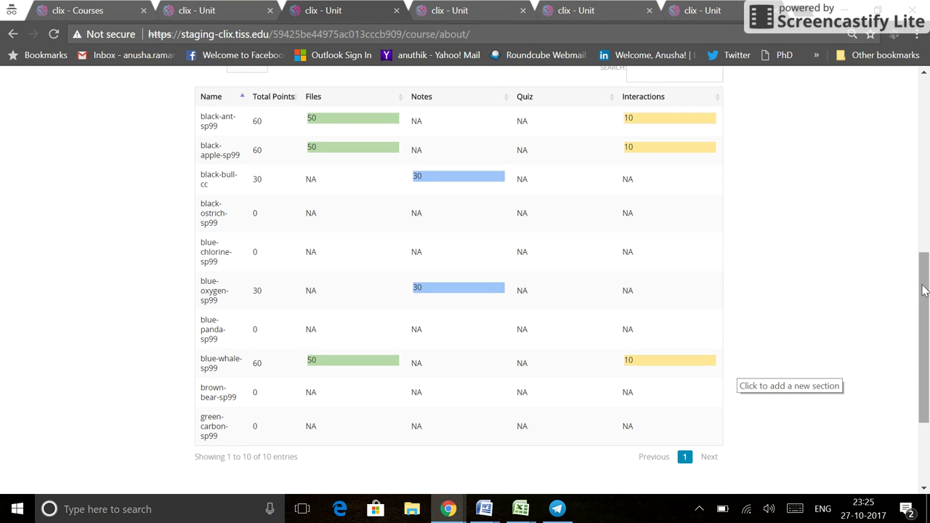
pyautogui.scroll(7, 914, 290)
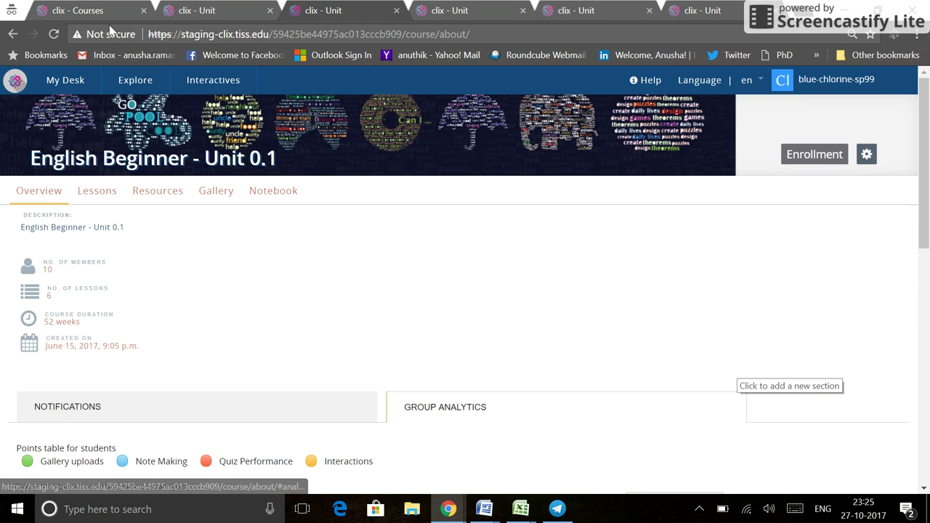
pyautogui.click(103, 11)
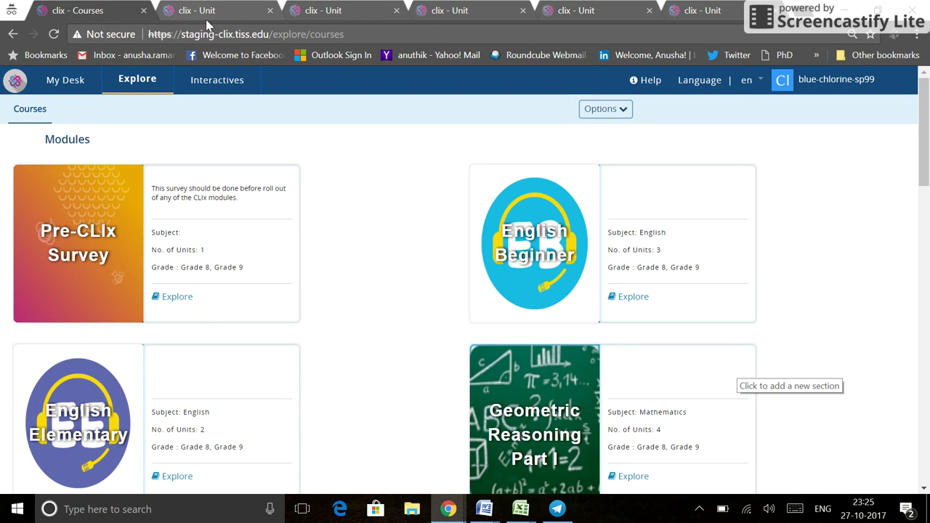
pyautogui.click(183, 16)
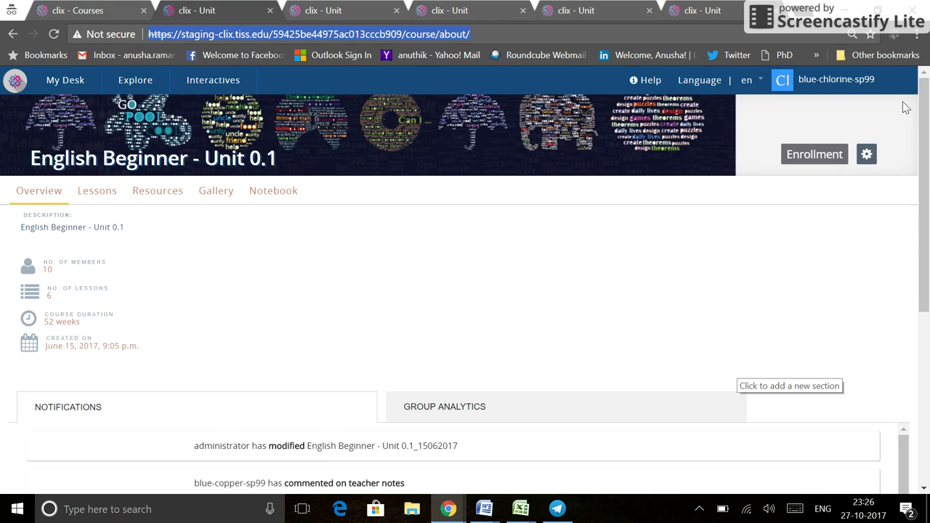
# Compare the unit overview in the student's and teacher's browser windows, ending in the student's window.
pyautogui.moveTo(445, 508)
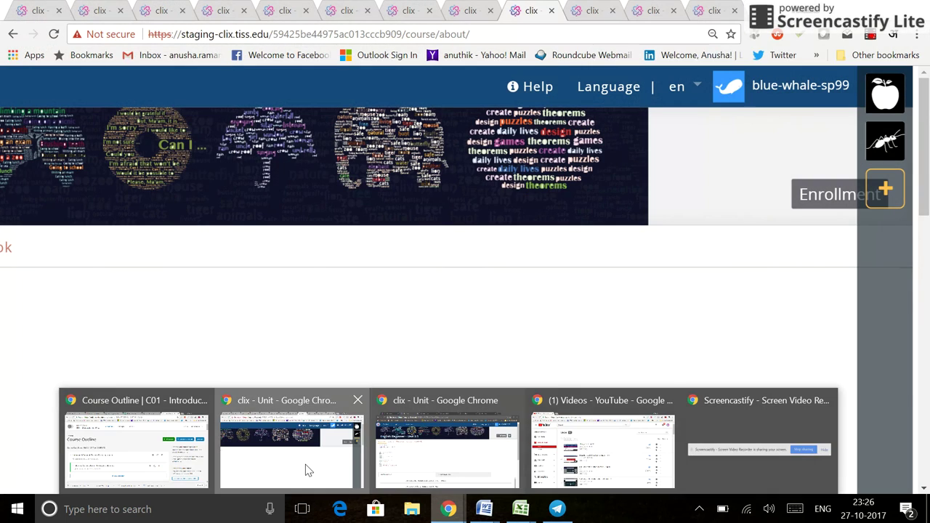
pyautogui.click(305, 458)
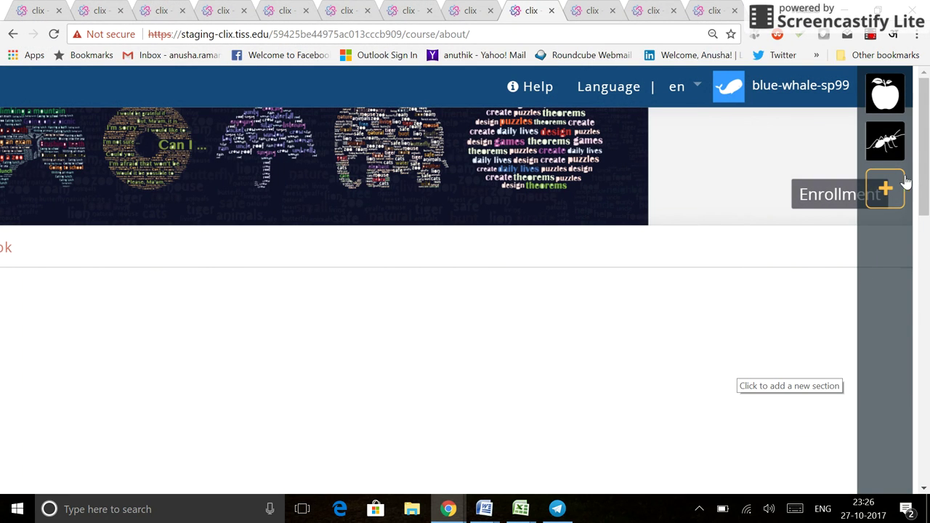
pyautogui.scroll(2, 849, 245)
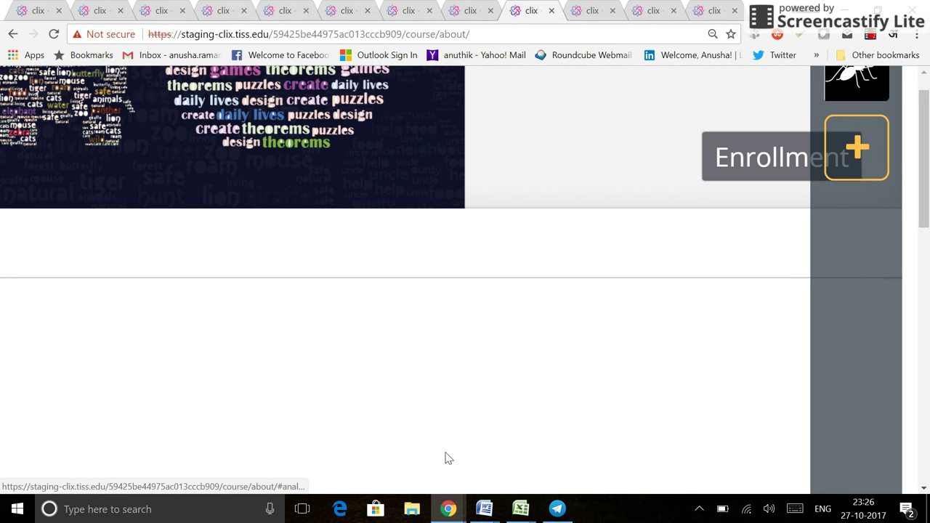
pyautogui.moveTo(448, 511)
pyautogui.click(450, 481)
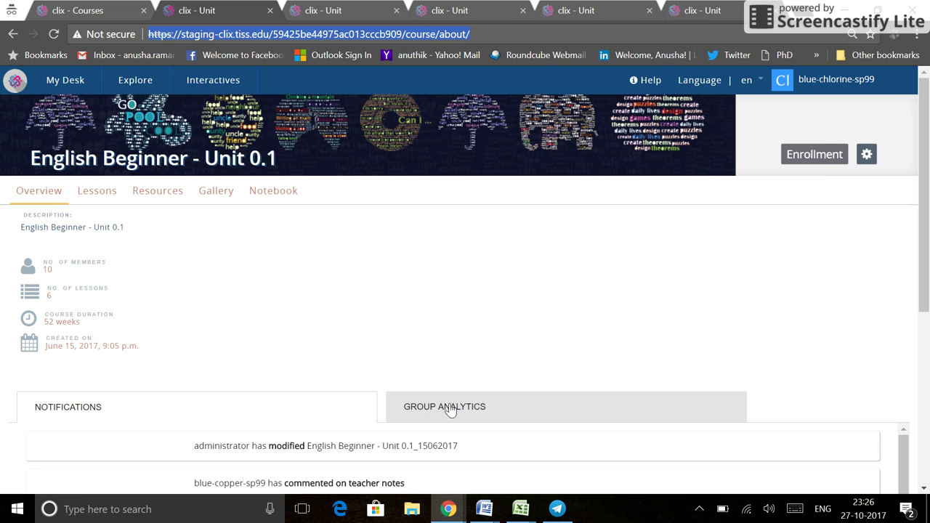
pyautogui.click(449, 508)
pyautogui.click(303, 464)
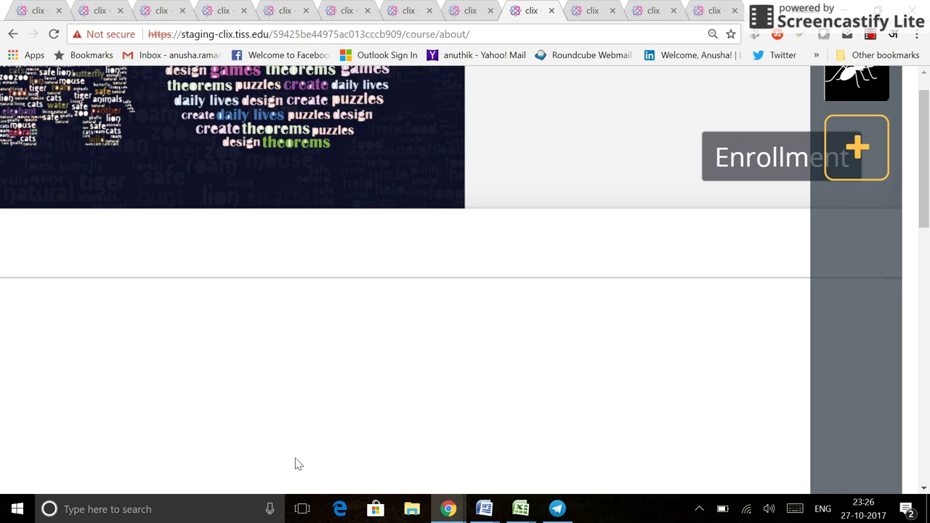
# Examine the Progress Report heading up close in the student's unit overview.
pyautogui.hotkey('ctrl', '0')
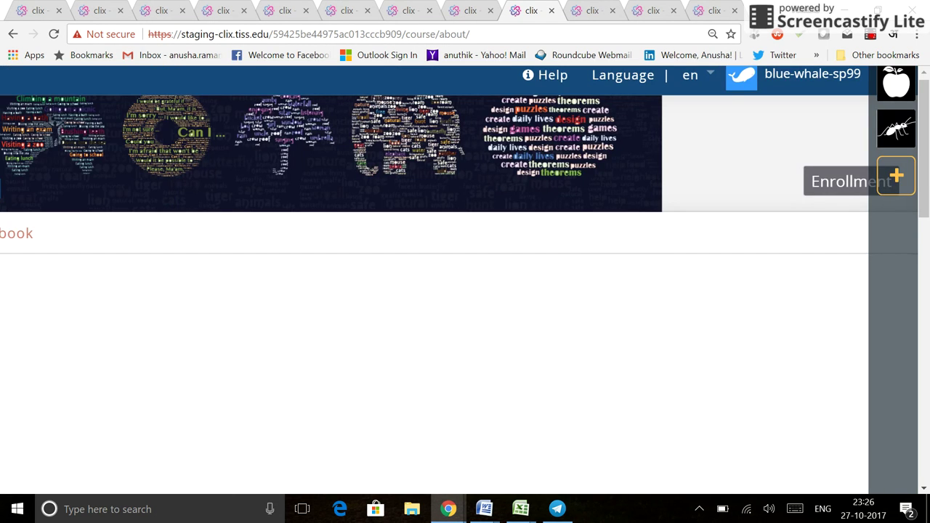
pyautogui.scroll(-2, 465, 279)
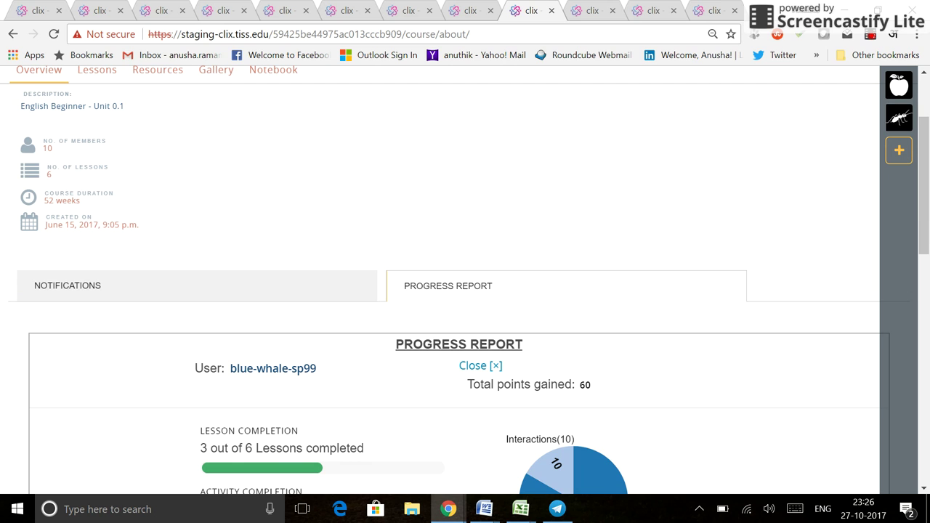
pyautogui.hotkey('ctrl', '+')
pyautogui.hotkey('ctrl', '+')
pyautogui.hotkey('ctrl', '+')
pyautogui.hotkey('ctrl', '+')
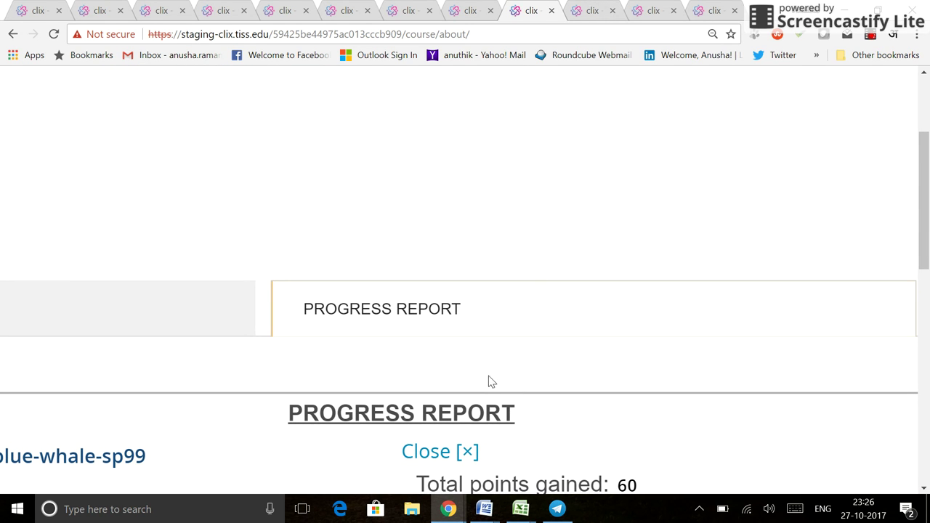
# Return to the teacher's browser window, view the unit notifications and bring up the overview showing Group Analytics.
pyautogui.moveTo(451, 512)
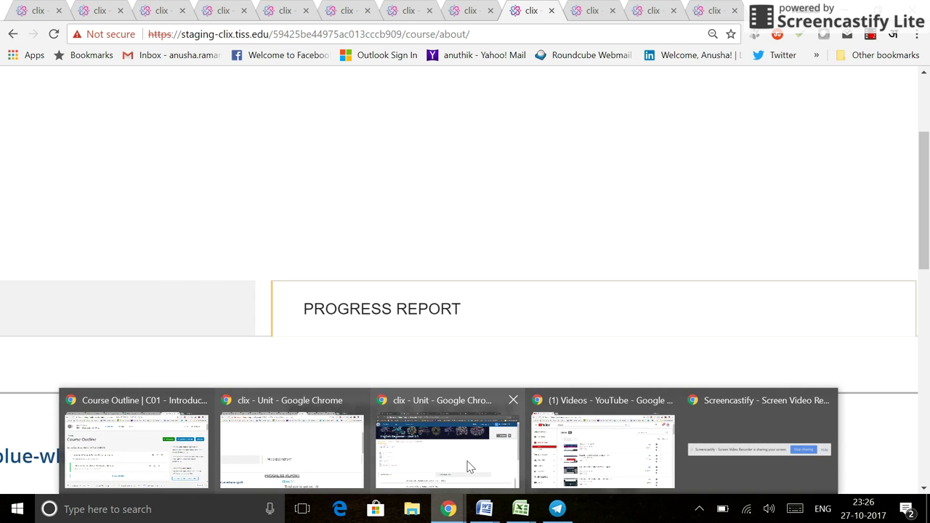
pyautogui.click(469, 466)
pyautogui.scroll(-1, 636, 281)
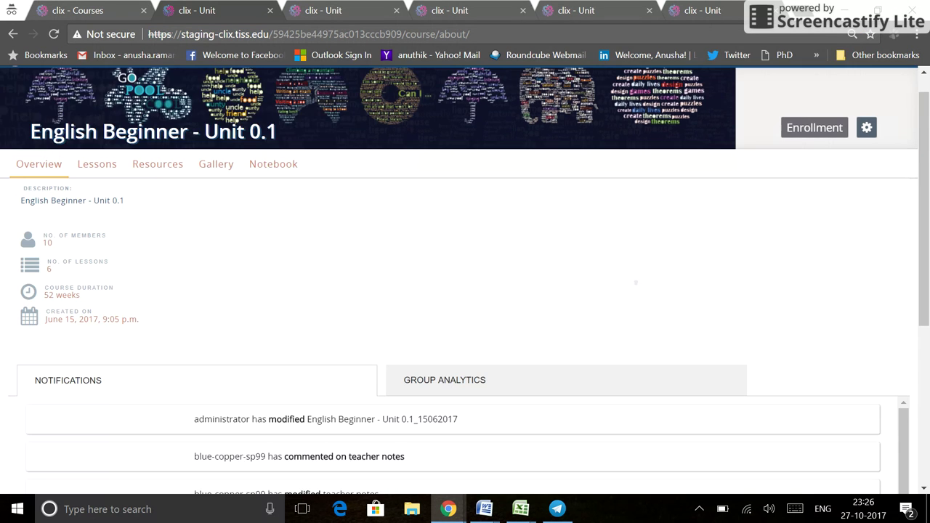
pyautogui.scroll(-3, 635, 282)
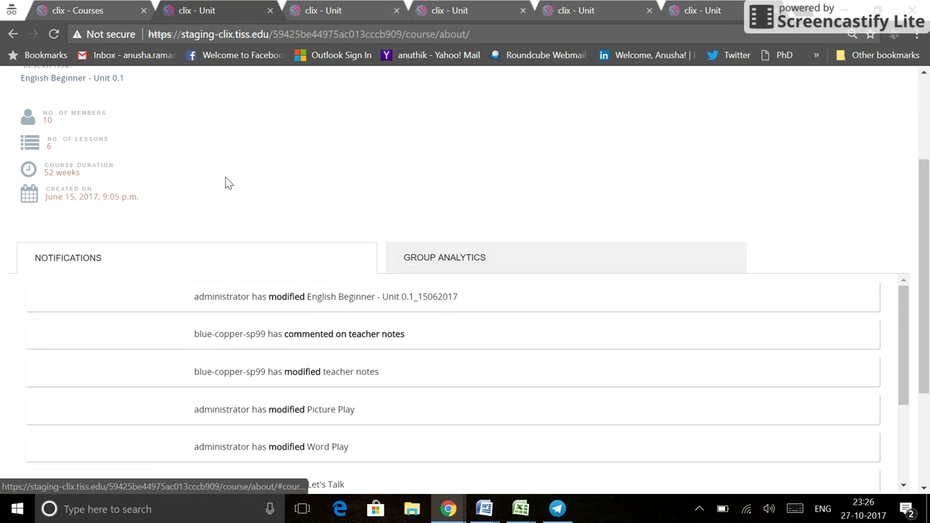
pyautogui.click(329, 13)
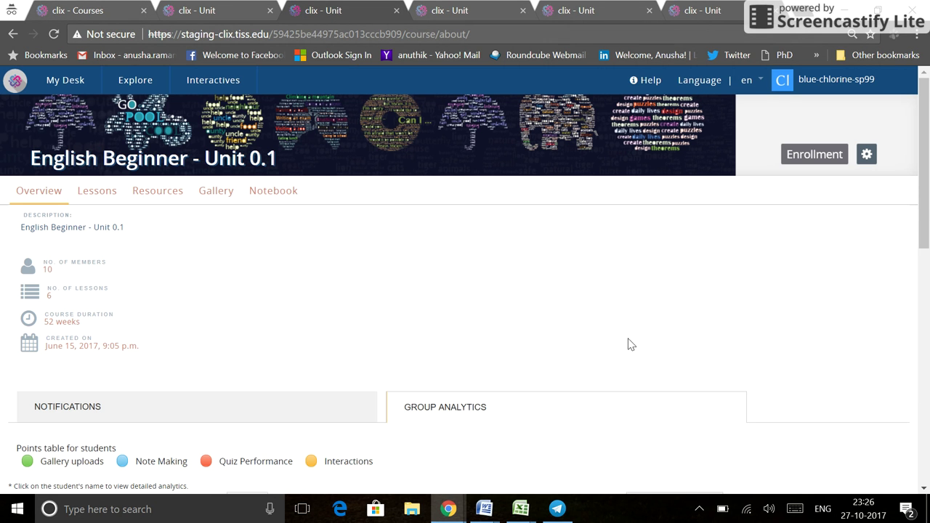
# Examine the Group Analytics points table for students in English Beginner - Unit 0.1, including files, notes, quiz and interactions columns.
pyautogui.scroll(-1, 641, 326)
pyautogui.scroll(-5, 465, 279)
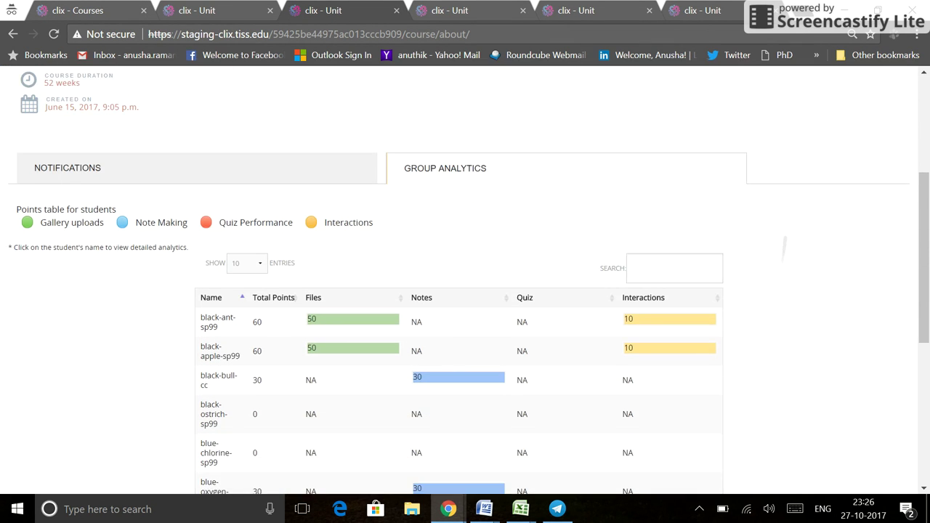
pyautogui.keyDown('ctrl'); pyautogui.scroll(3, 533, 453); pyautogui.keyUp('ctrl')
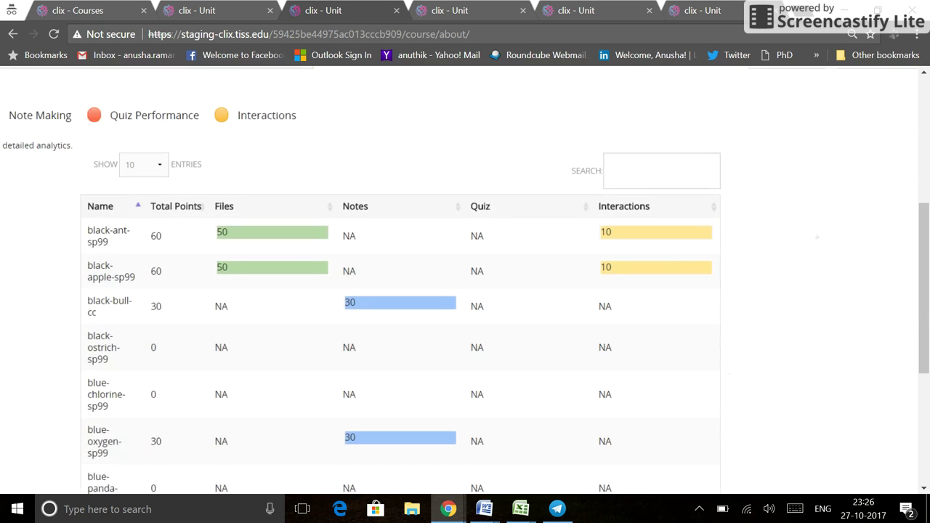
pyautogui.keyDown('ctrl'); pyautogui.scroll(-2, 465, 279); pyautogui.keyUp('ctrl')
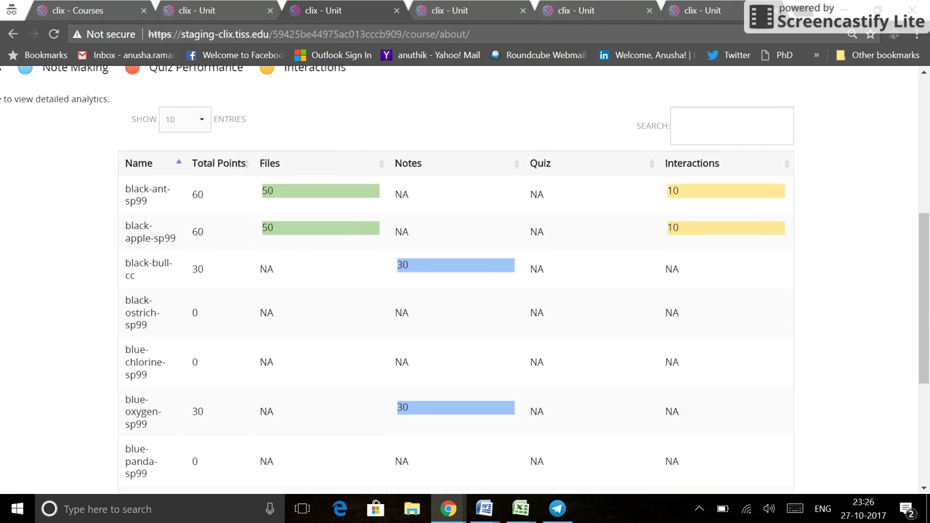
pyautogui.scroll(6, 465, 279)
pyautogui.keyDown('ctrl'); pyautogui.scroll(-1, 465, 291); pyautogui.keyUp('ctrl')
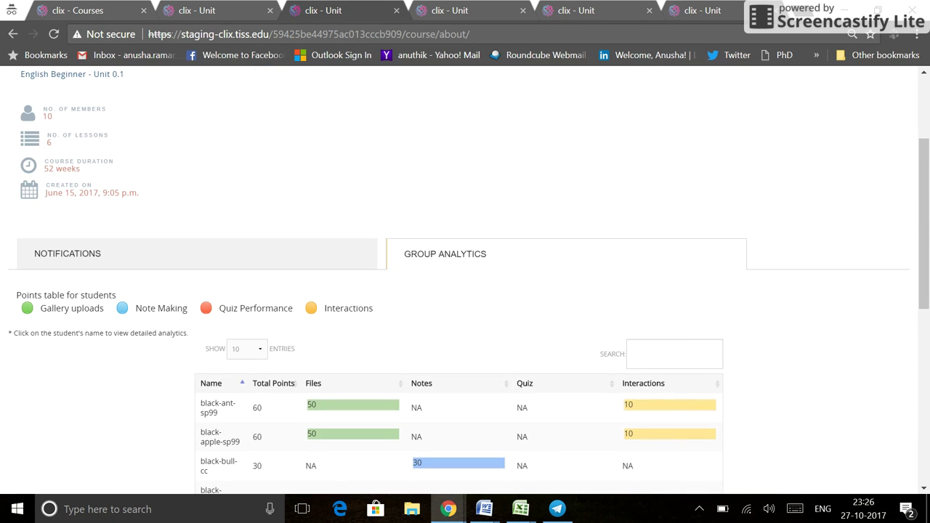
pyautogui.scroll(-5, 465, 291)
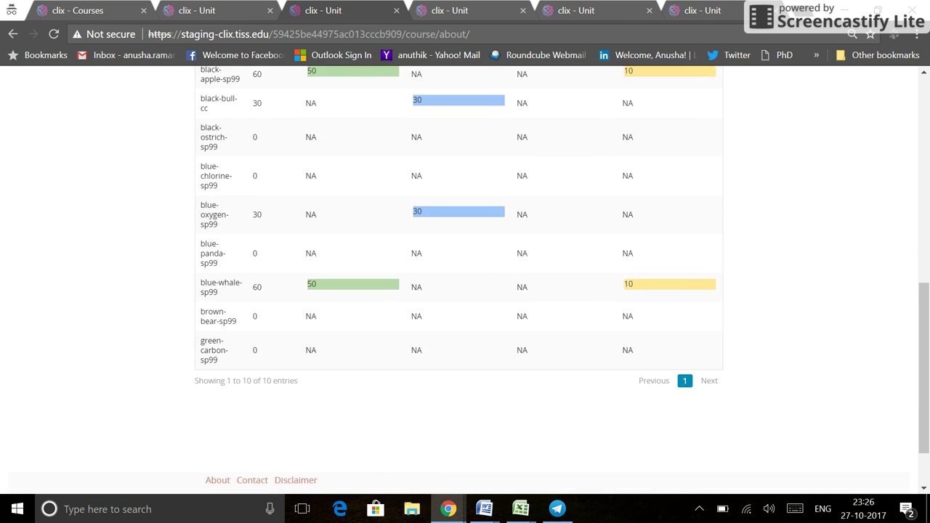
pyautogui.scroll(2, 465, 291)
pyautogui.scroll(1, 803, 360)
pyautogui.keyDown('ctrl'); pyautogui.scroll(3, 804, 361); pyautogui.keyUp('ctrl')
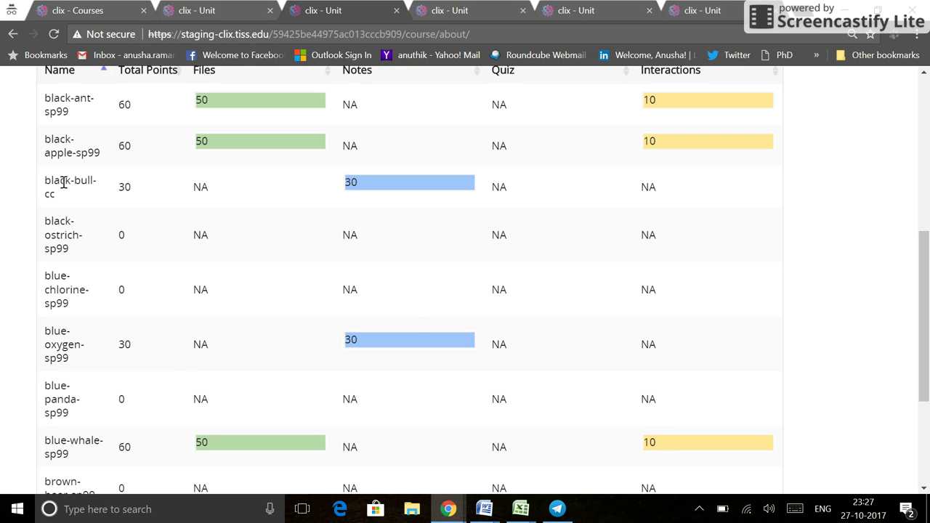
# Examine the third-listed student's Progress Report, covering completion, assessment performance, interactions, gallery uploads and note making.
pyautogui.hotkey('ctrl', '-')
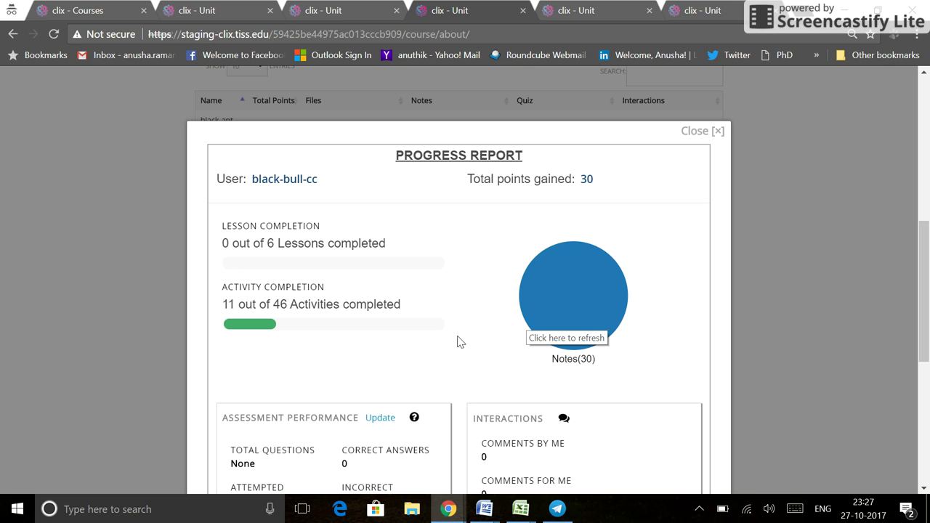
pyautogui.scroll(-3, 458, 341)
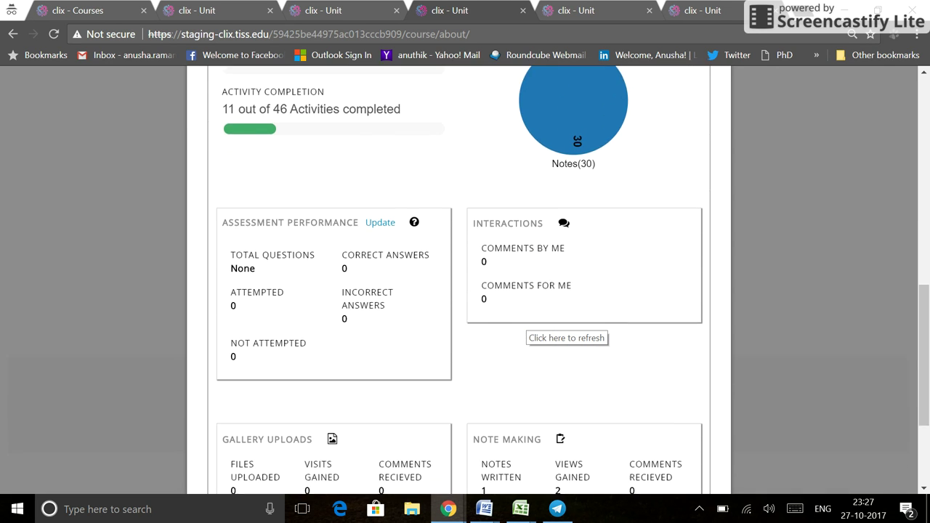
pyautogui.scroll(-2, 527, 327)
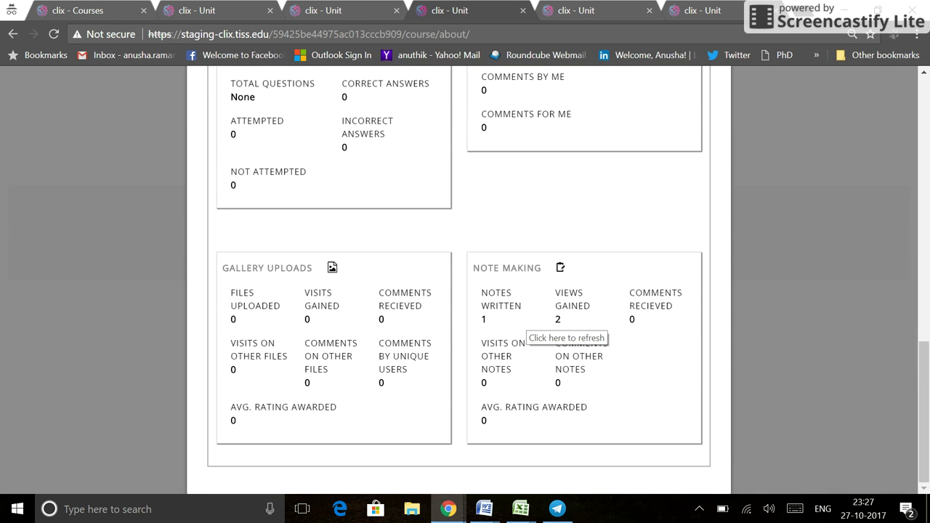
pyautogui.scroll(7, 526, 330)
pyautogui.scroll(-3, 527, 331)
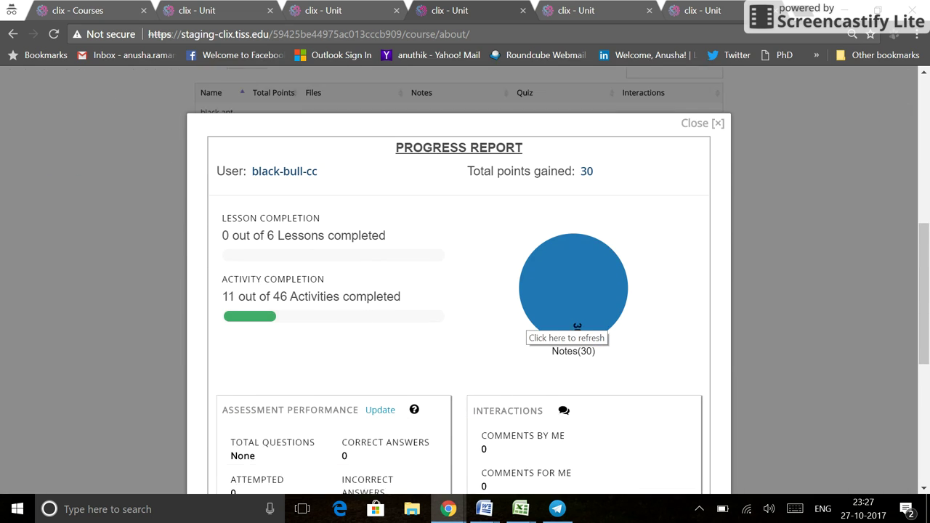
pyautogui.scroll(-1, 527, 331)
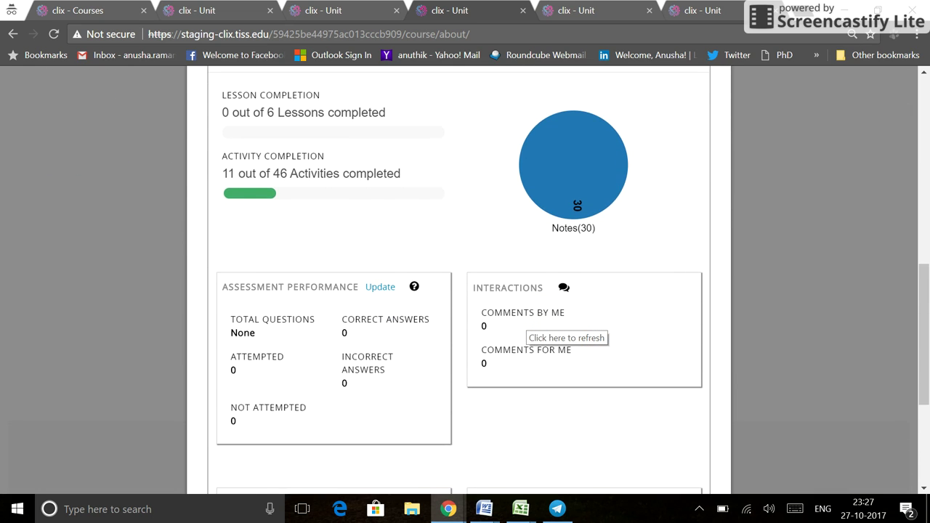
pyautogui.scroll(-1, 668, 251)
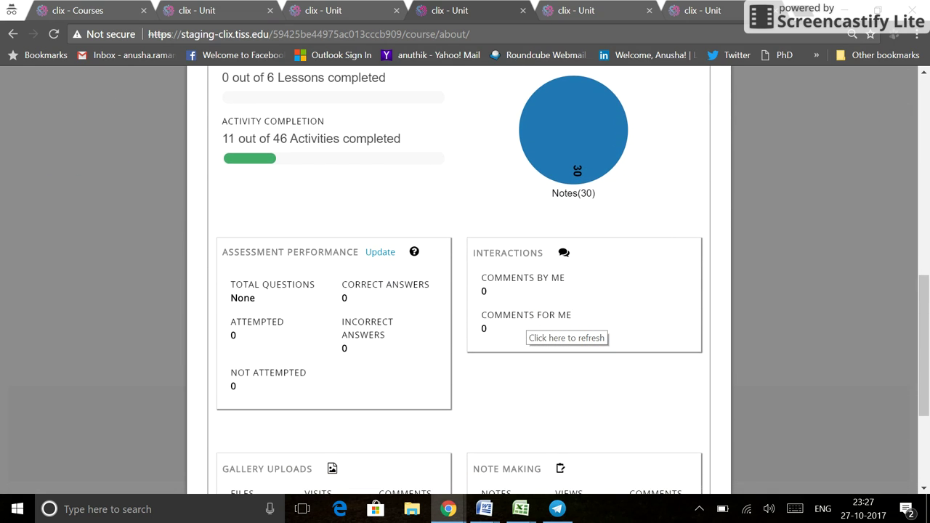
pyautogui.scroll(4, 567, 330)
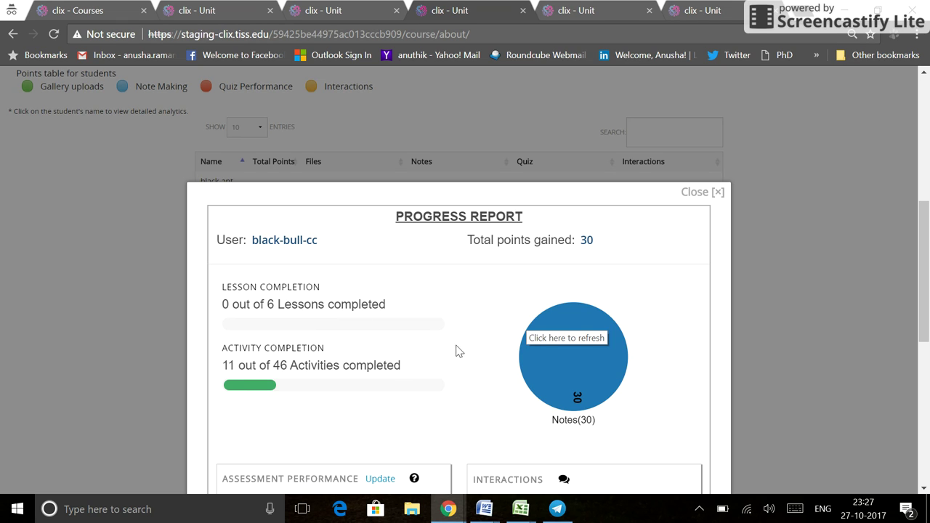
# Switch to the English Elementary - Unit 1 overview and view its Group Analytics points table.
pyautogui.click(578, 12)
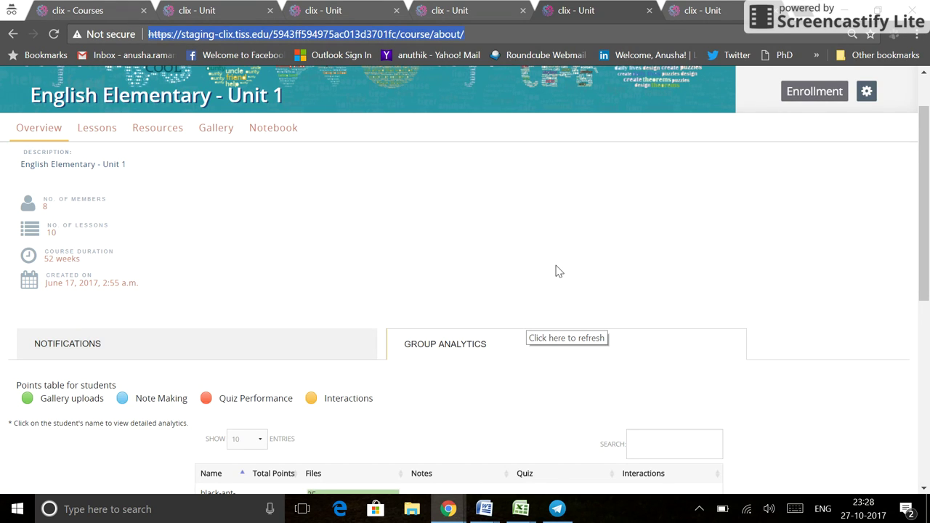
pyautogui.scroll(-5, 523, 323)
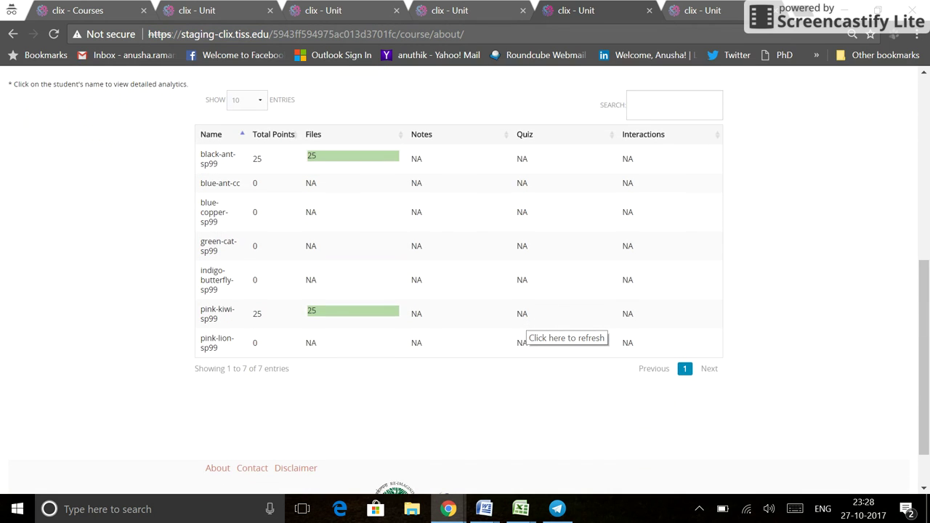
pyautogui.scroll(1, 523, 324)
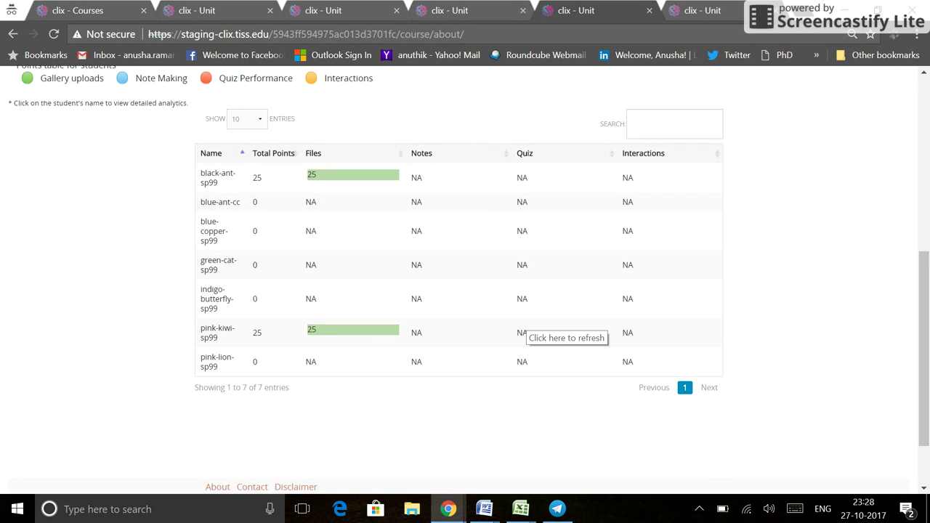
pyautogui.scroll(2, 523, 323)
pyautogui.scroll(-3, 523, 324)
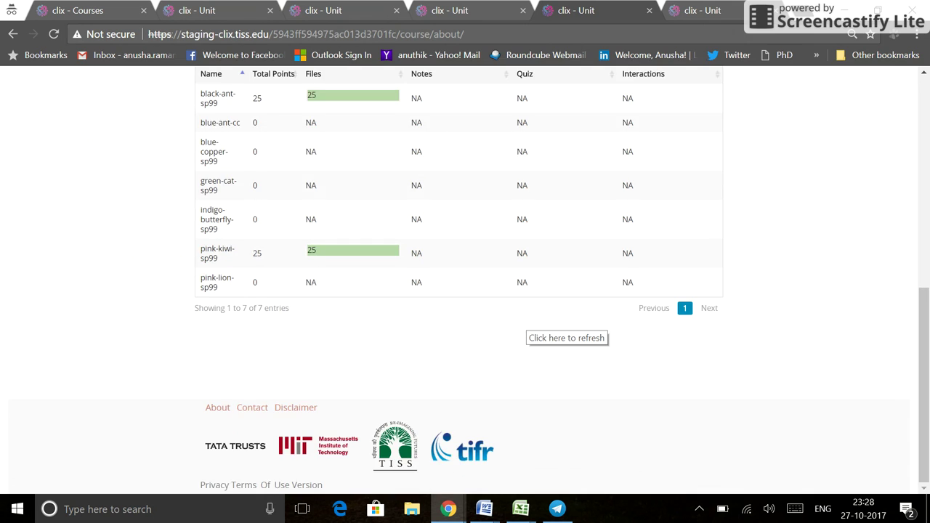
pyautogui.scroll(2, 523, 324)
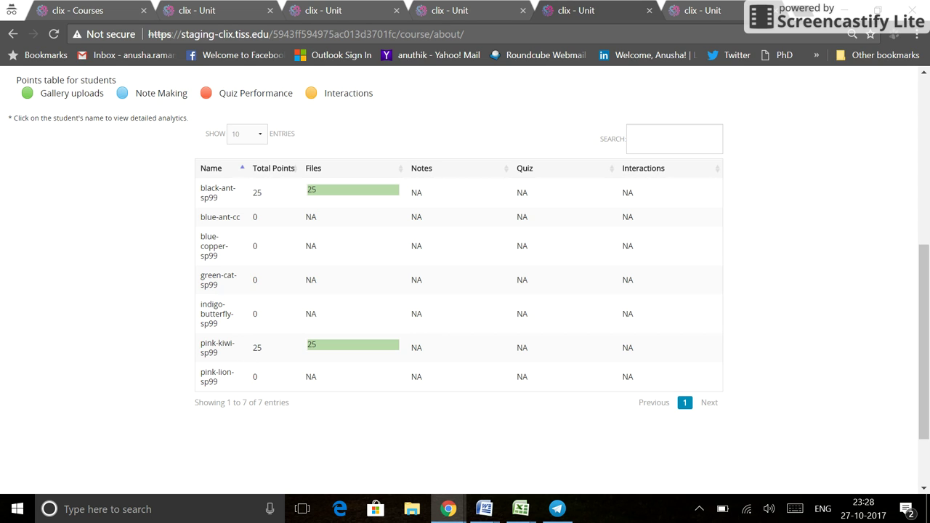
# Examine the students' points in the English Elementary - Unit 1 table up close, then restore the normal page size.
pyautogui.hotkey('ctrl', '+')
pyautogui.hotkey('ctrl', '+')
pyautogui.hotkey('ctrl', '+')
pyautogui.hotkey('ctrl', '+')
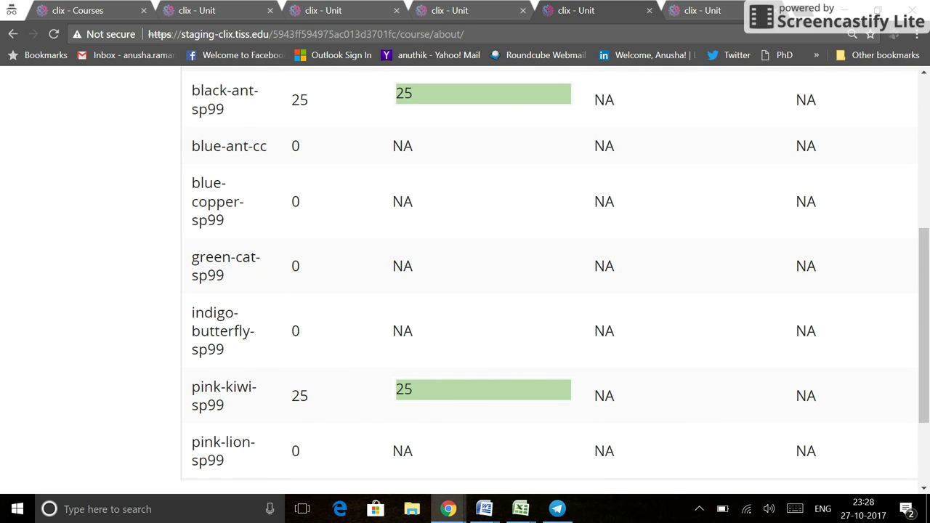
pyautogui.hotkey('ctrl', '-')
pyautogui.hotkey('ctrl', '-')
pyautogui.hotkey('ctrl', '+')
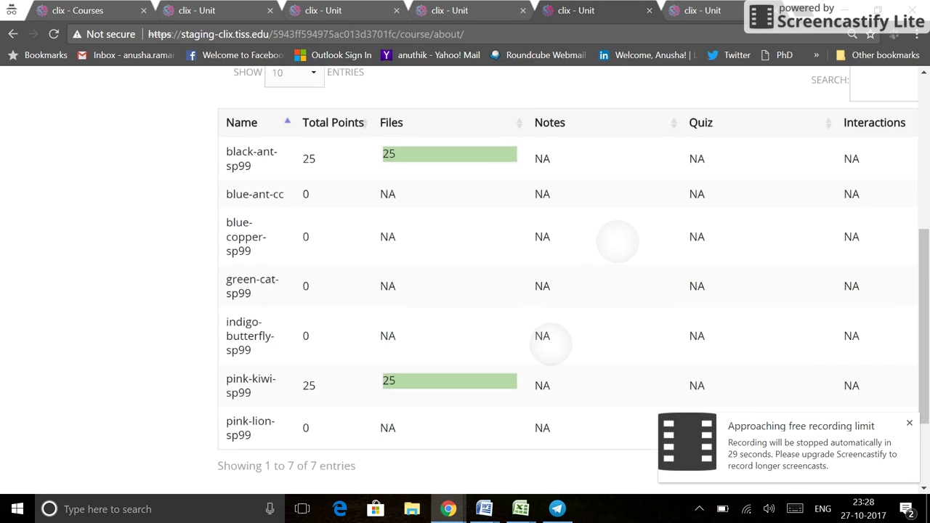
pyautogui.hotkey('ctrl', '+')
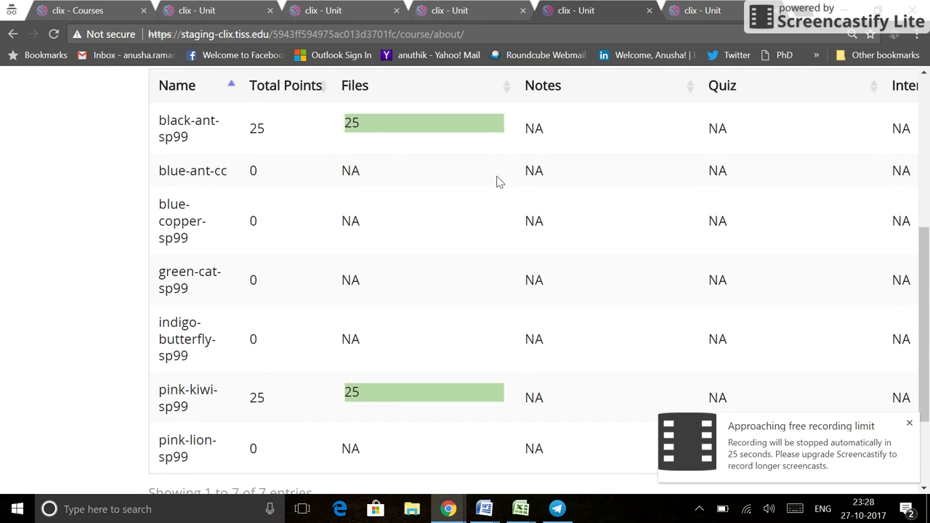
pyautogui.hotkey('ctrl', '-')
pyautogui.hotkey('ctrl', '-')
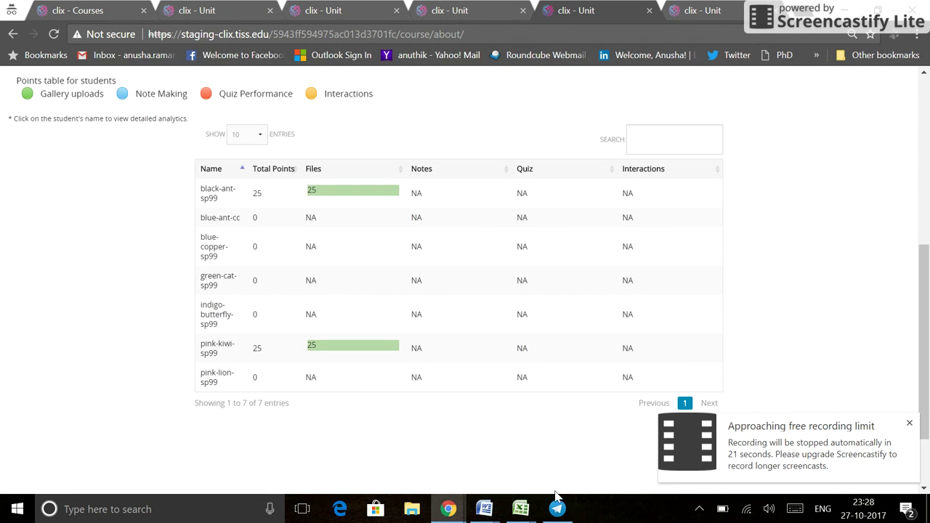
pyautogui.moveTo(441, 512)
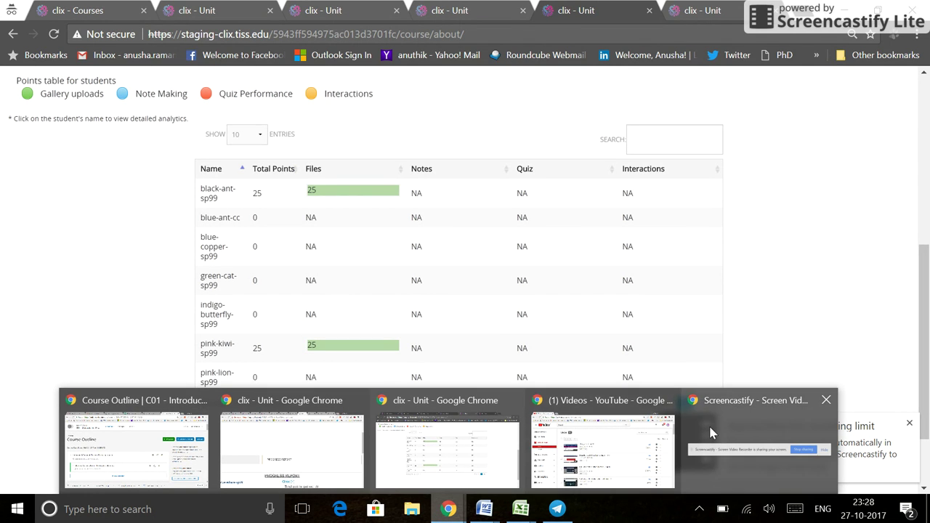